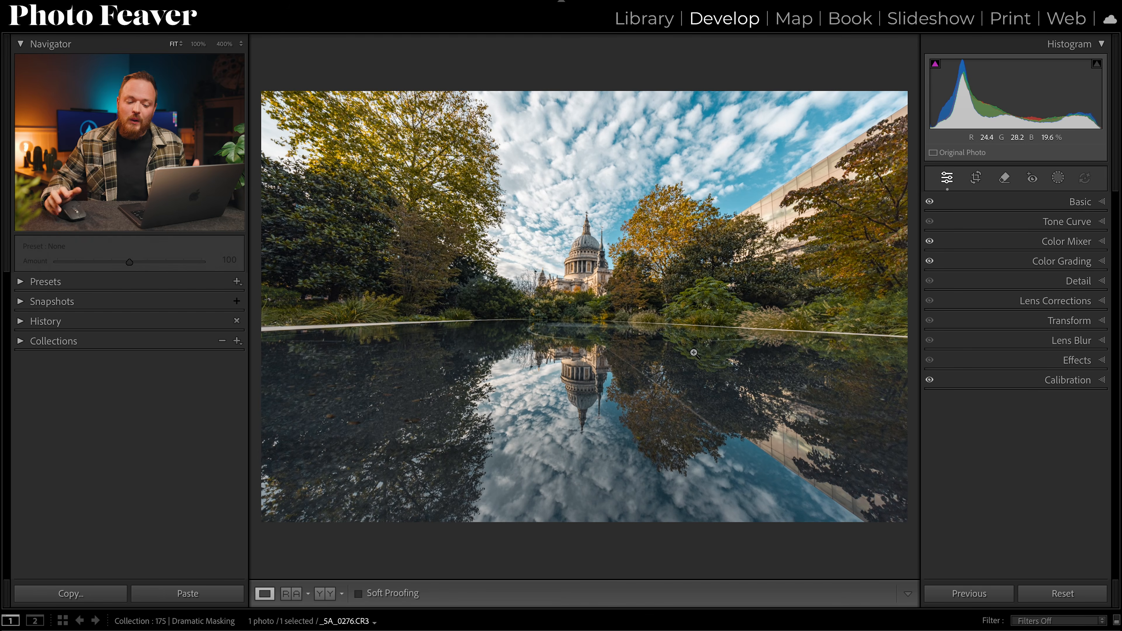
Step: Set the photo's global Contrast to +10 in the Basic adjustments
left_click(1091, 204)
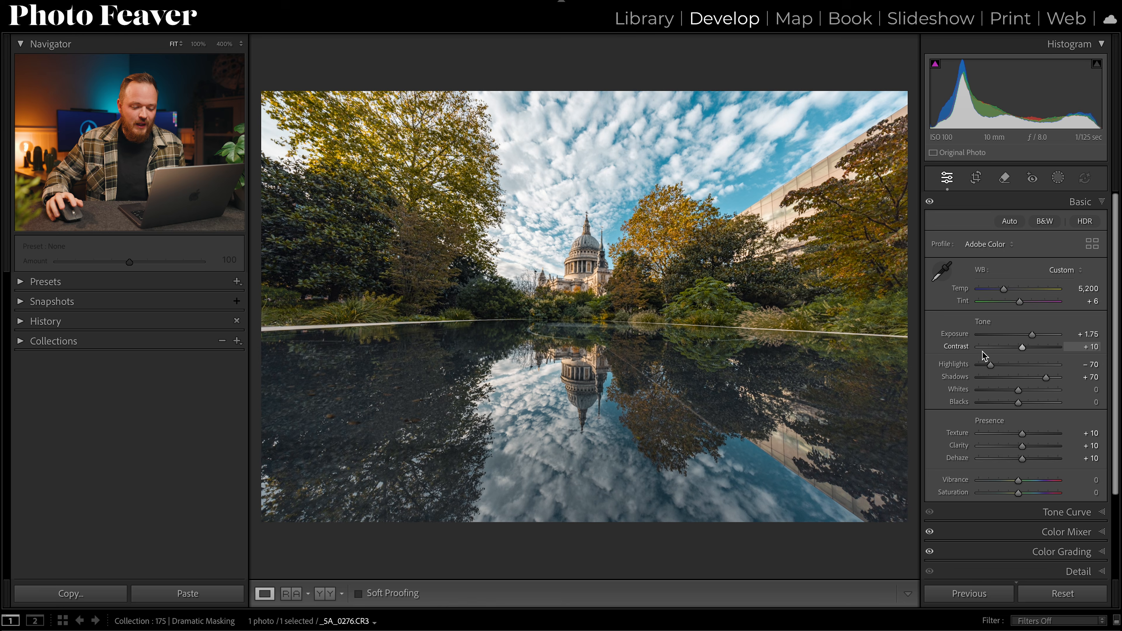
mouse_move(1017, 350)
left_mouse_down()
mouse_move(1041, 350)
mouse_move(1031, 348)
left_mouse_up()
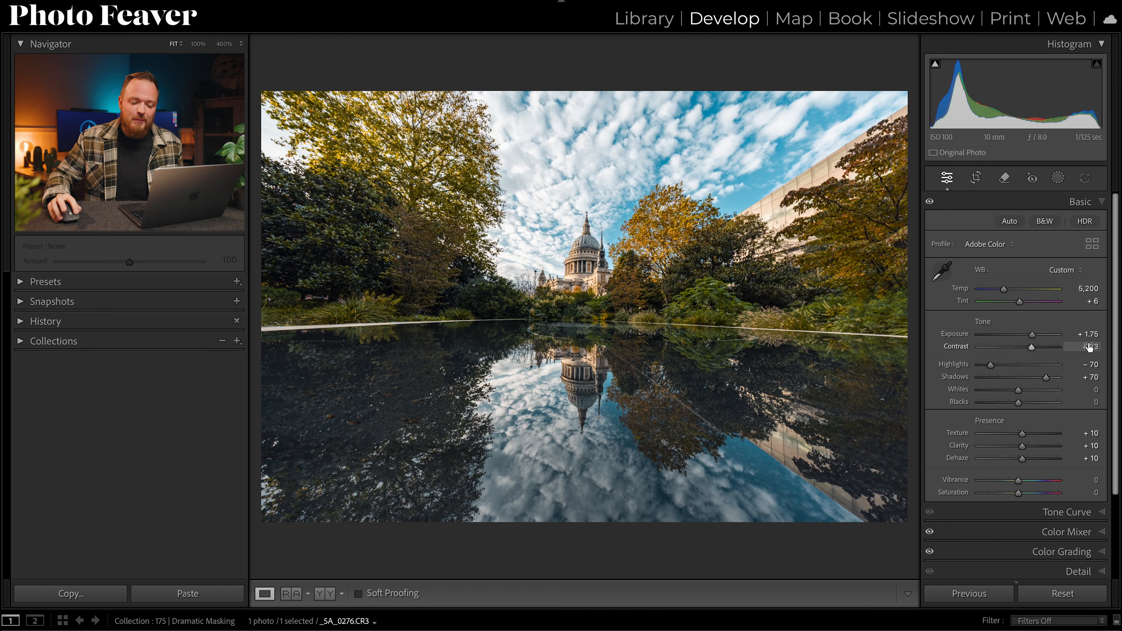
left_click(1088, 347)
type("10")
key("Return")
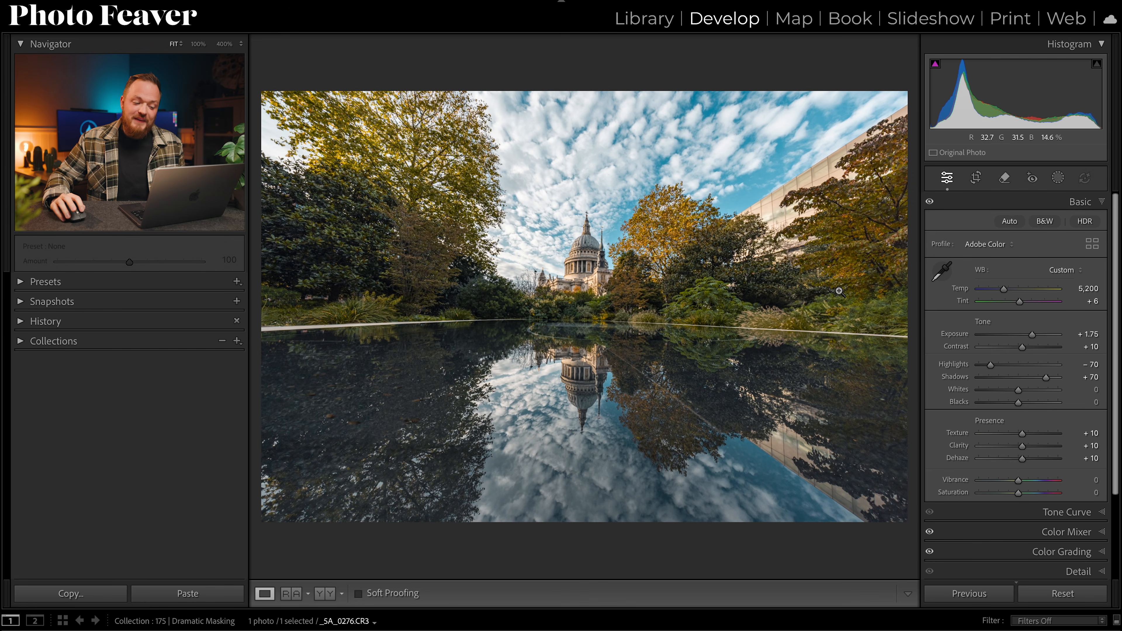
Step: Draw a linear gradient mask over the water, from the bottom edge up to the waterline
left_click(1076, 201)
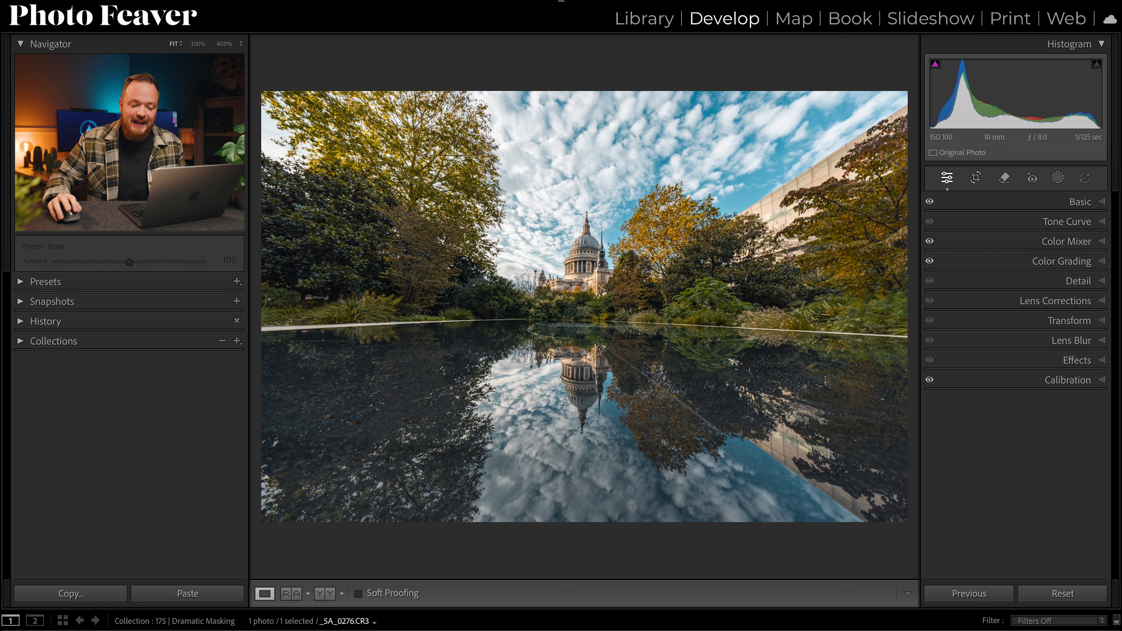
left_click(1059, 179)
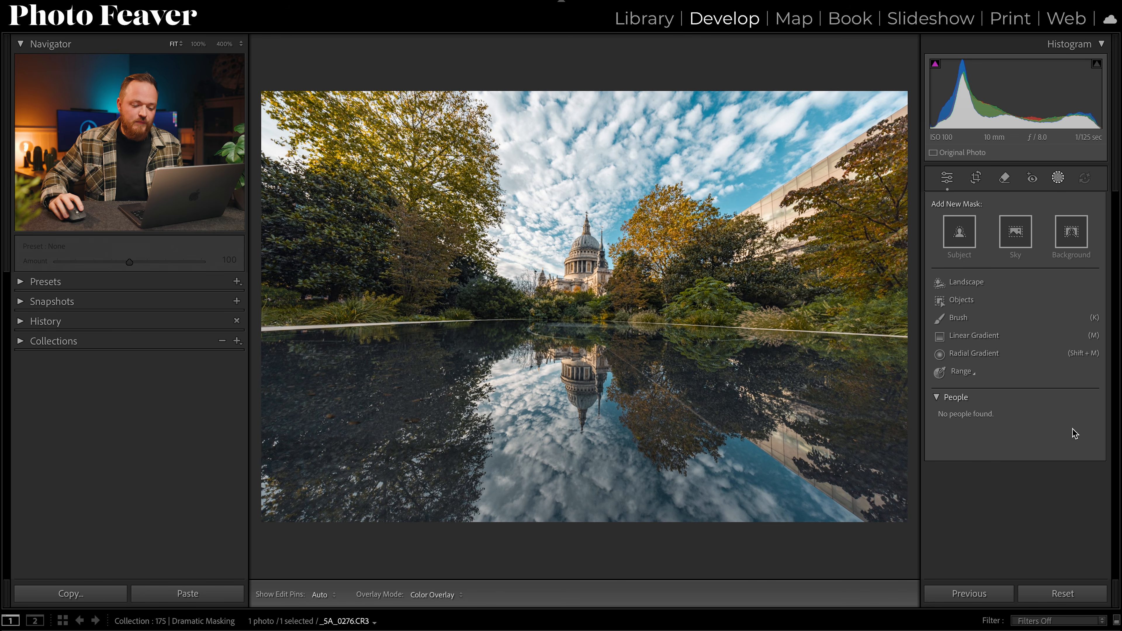
left_click(974, 336)
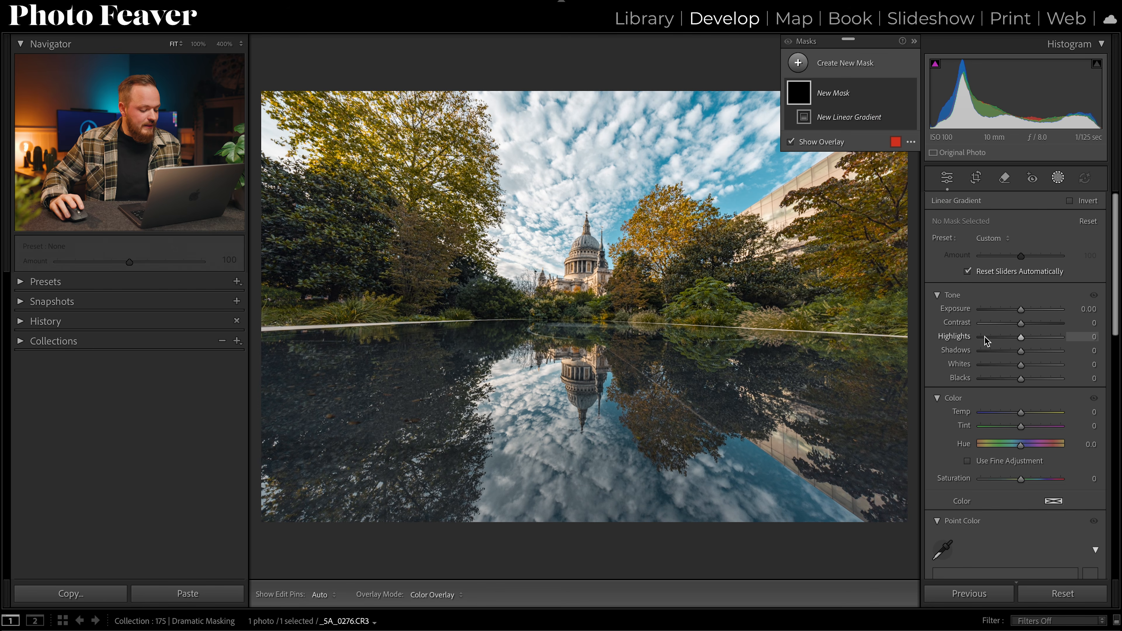
left_click_drag(589, 516, 589, 314)
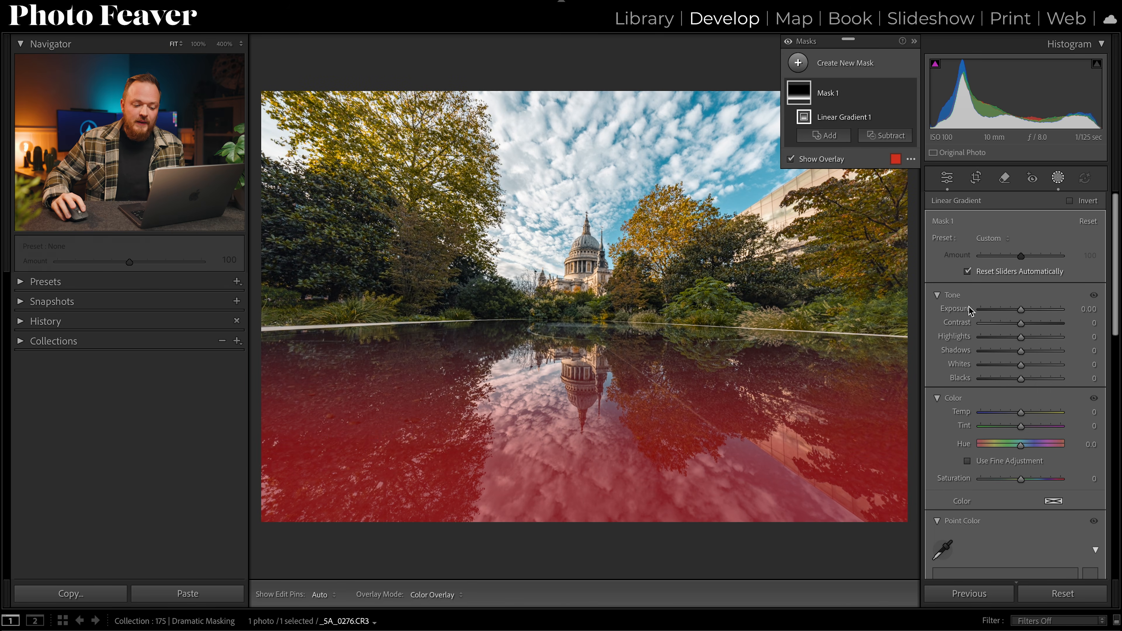
Step: Lower the gradient mask's exposure to -1.00 and fine-tune the gradient's center and top lines
left_click_drag(1021, 311, 1010, 312)
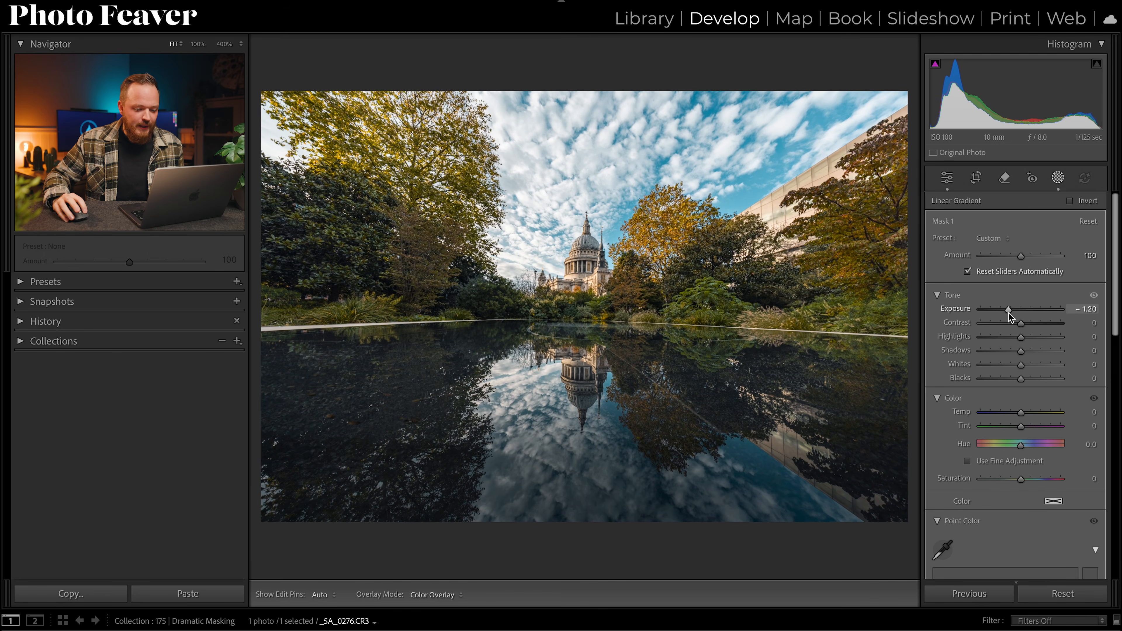
left_click_drag(1011, 316, 1013, 316)
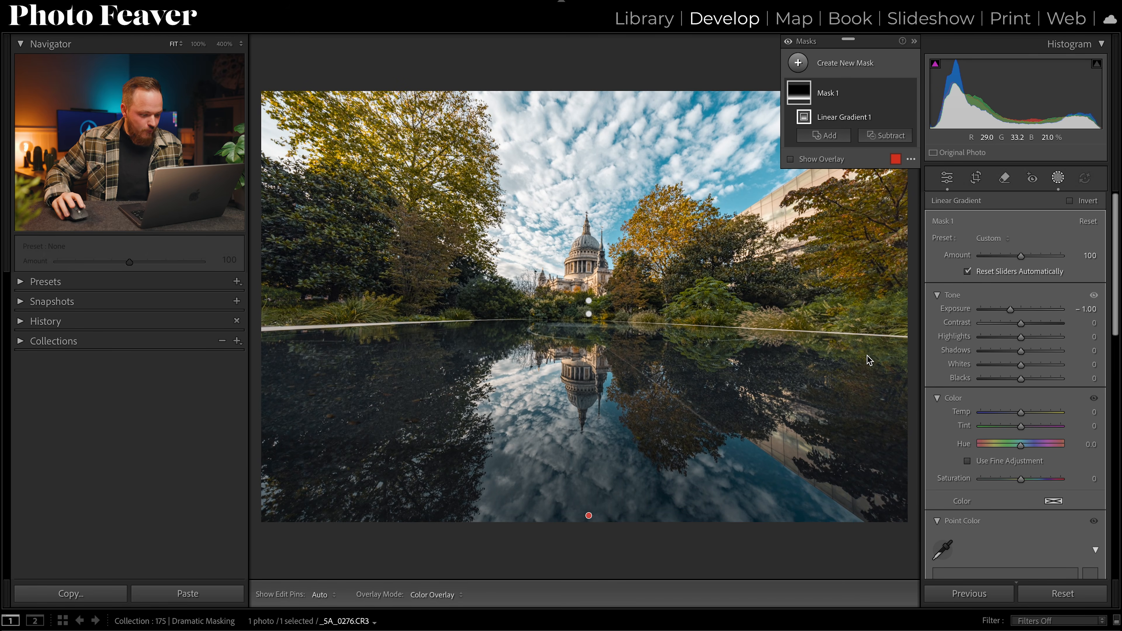
left_click_drag(588, 414, 587, 420)
left_click_drag(590, 321, 589, 319)
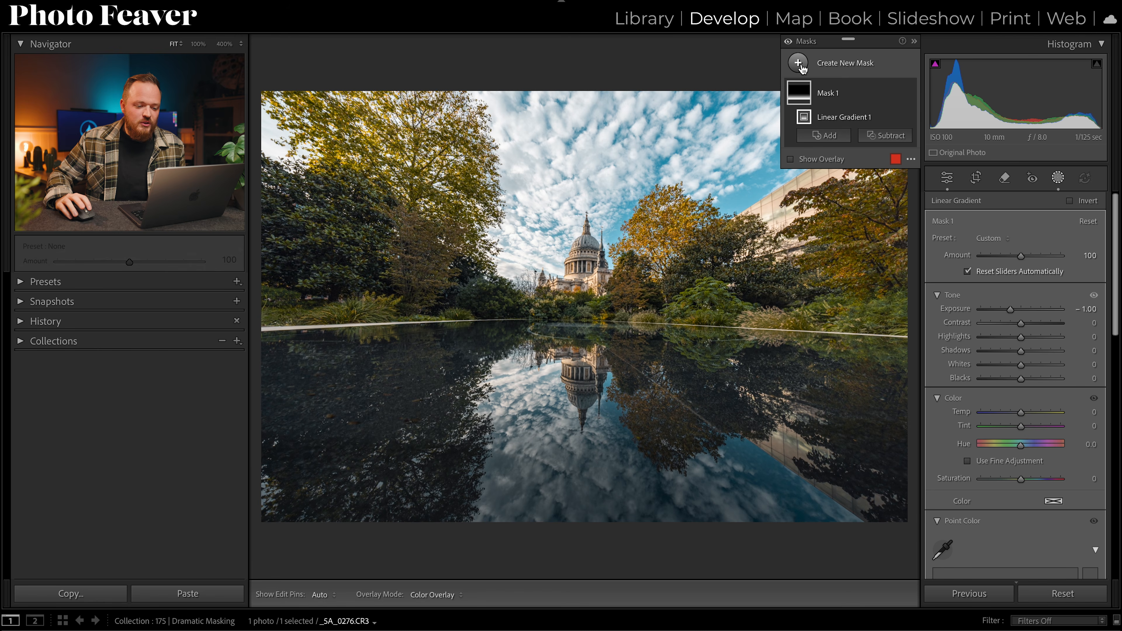
Step: Rename the gradient mask to Darken Mask
double_click(828, 94)
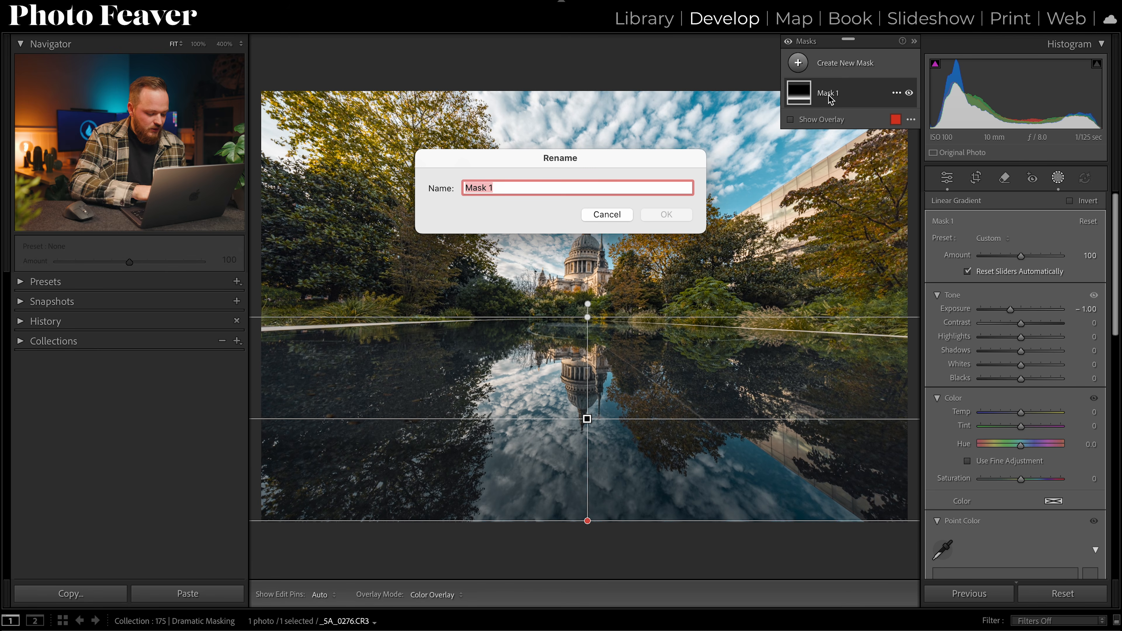
type("Darken")
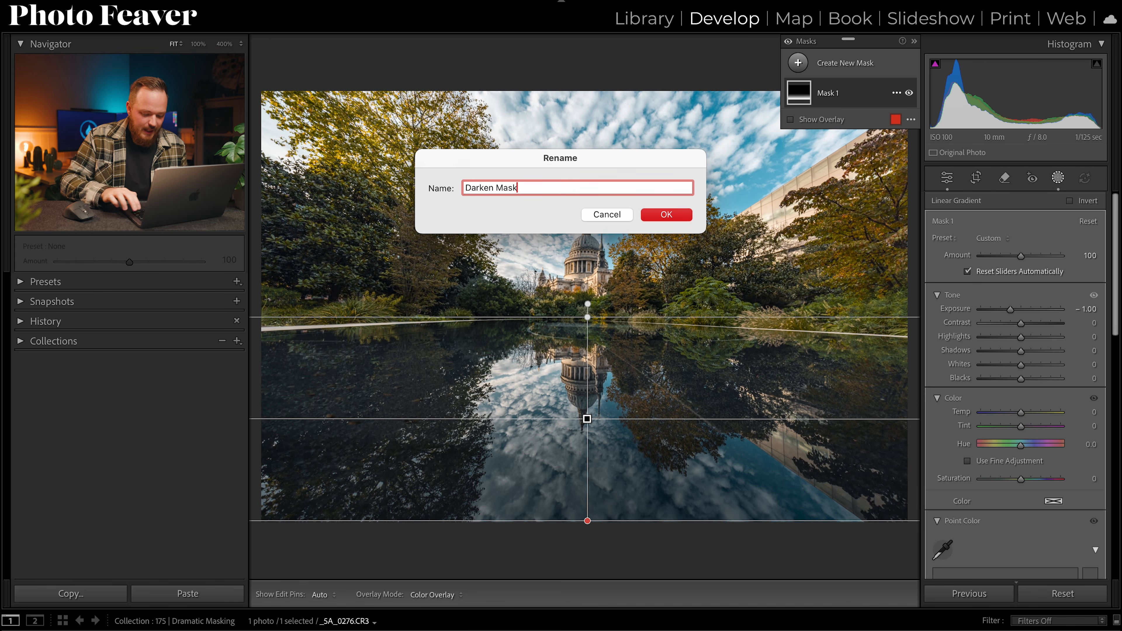
key("Return")
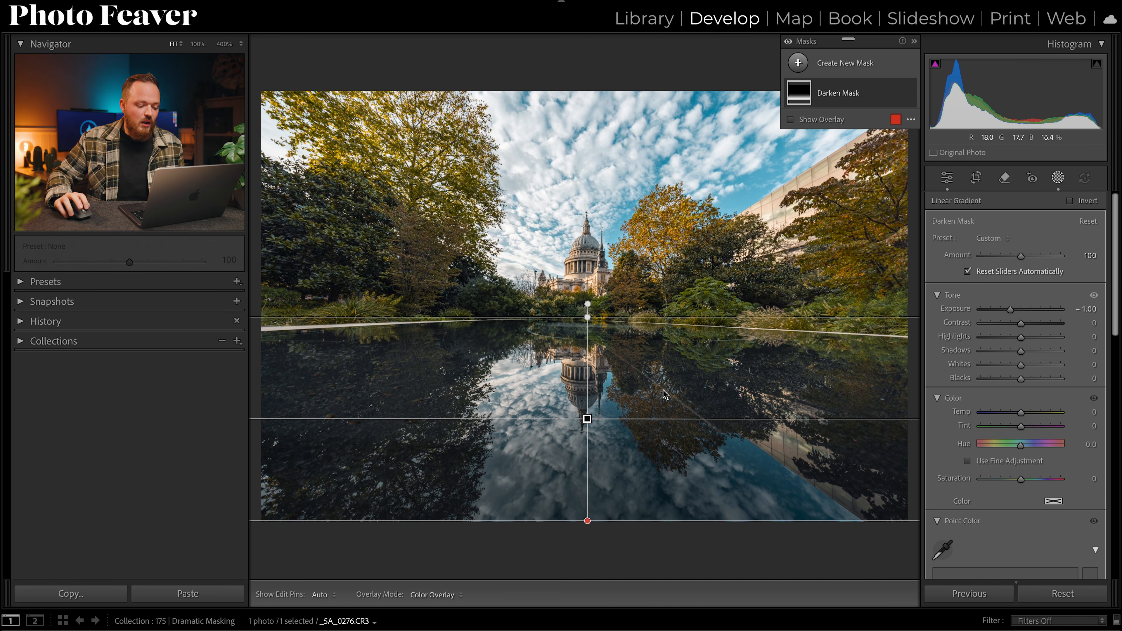
Step: Create a Select Sky mask and set its contrast to 32, highlights to 15 and shadows to -42
left_click(800, 66)
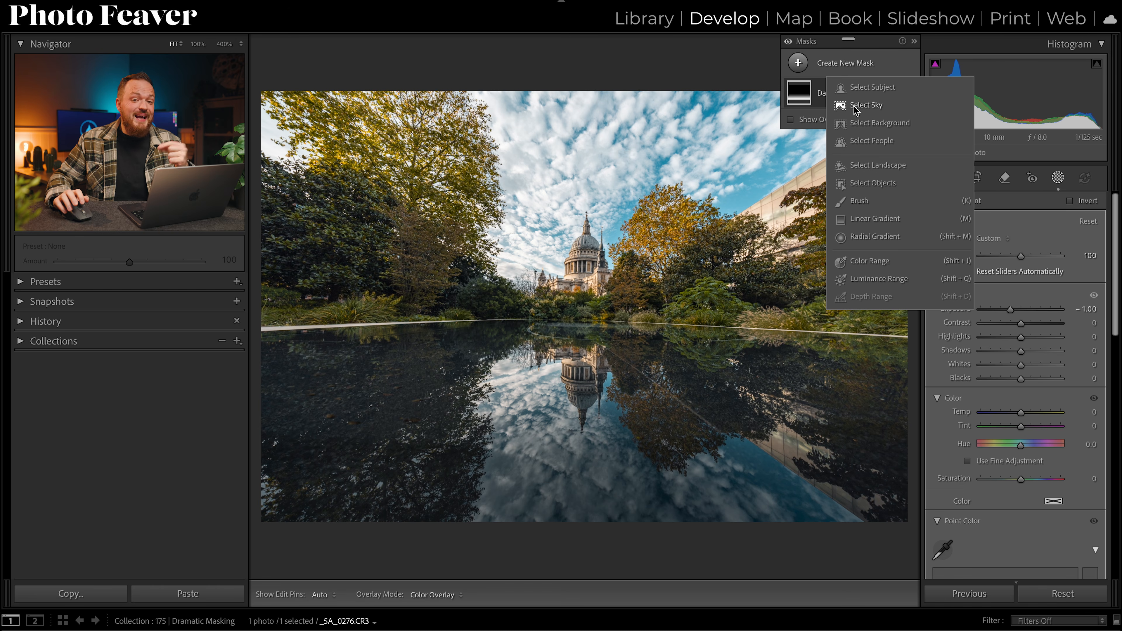
left_click(868, 109)
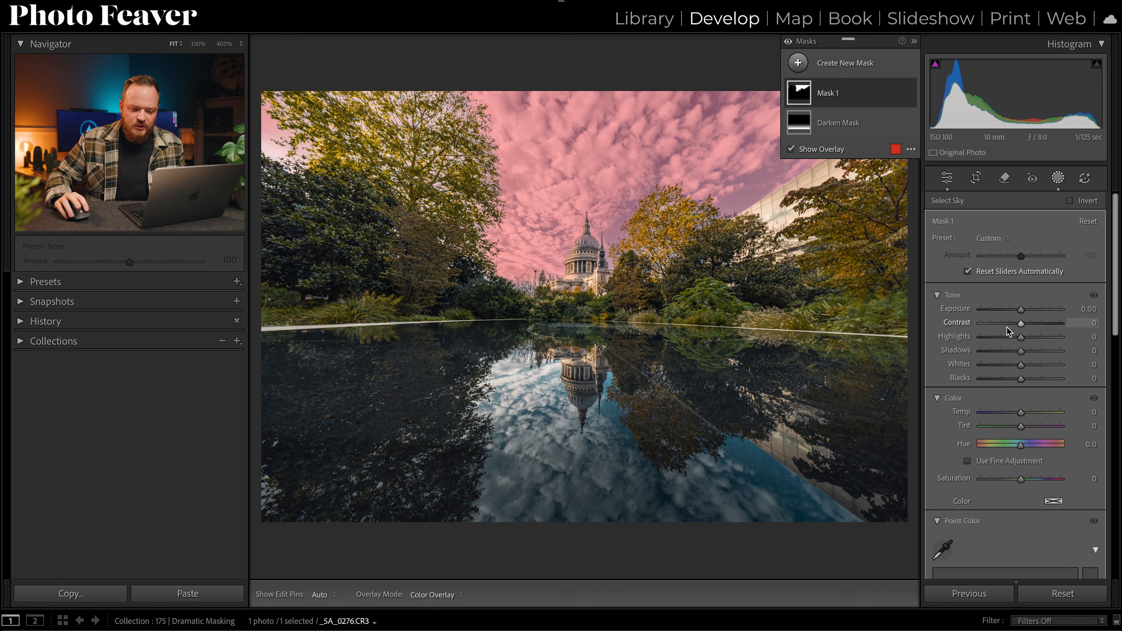
left_click_drag(1021, 324, 1034, 325)
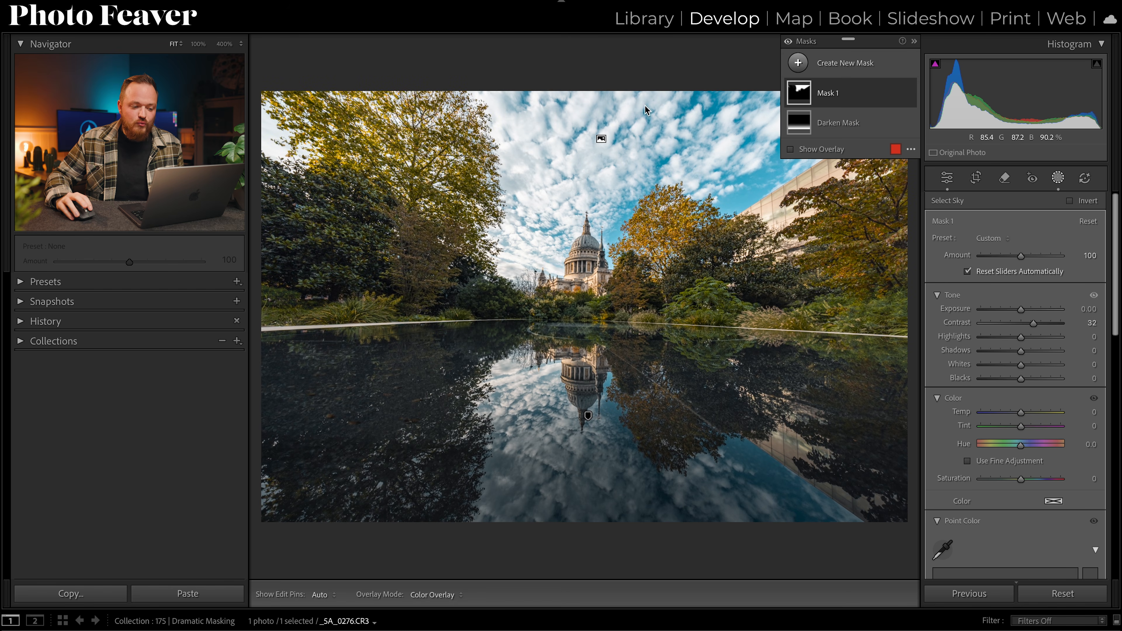
mouse_move(1020, 338)
left_mouse_down()
mouse_move(998, 352)
mouse_move(1031, 339)
mouse_move(1006, 351)
left_mouse_up()
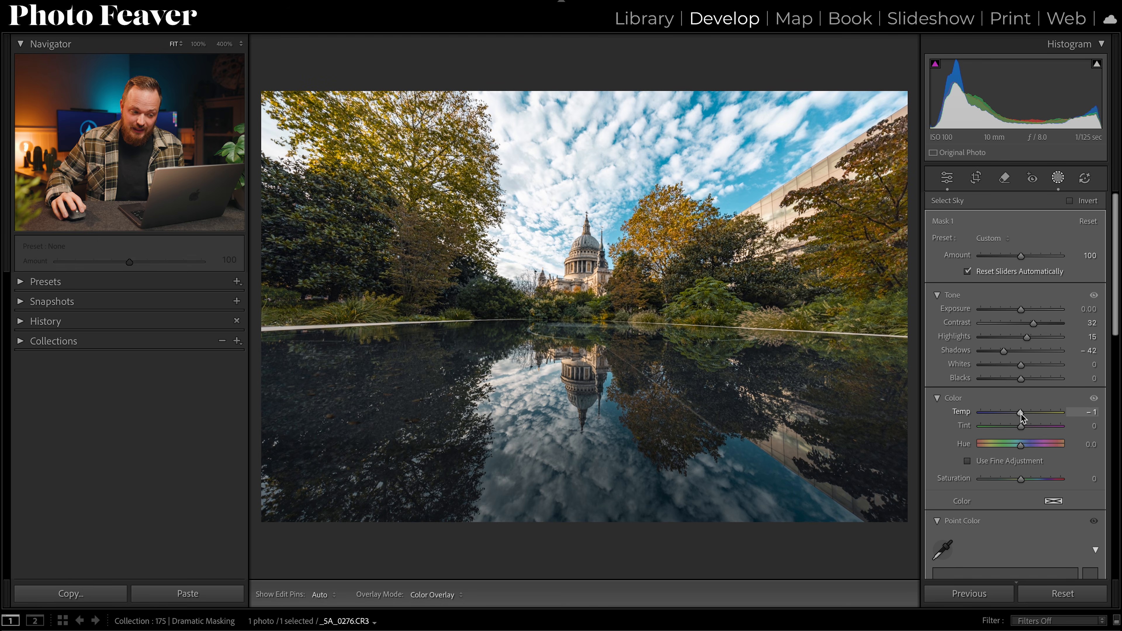
Step: Set the sky mask's temperature to -1 and toggle the mask on and off to compare
left_click(1089, 412)
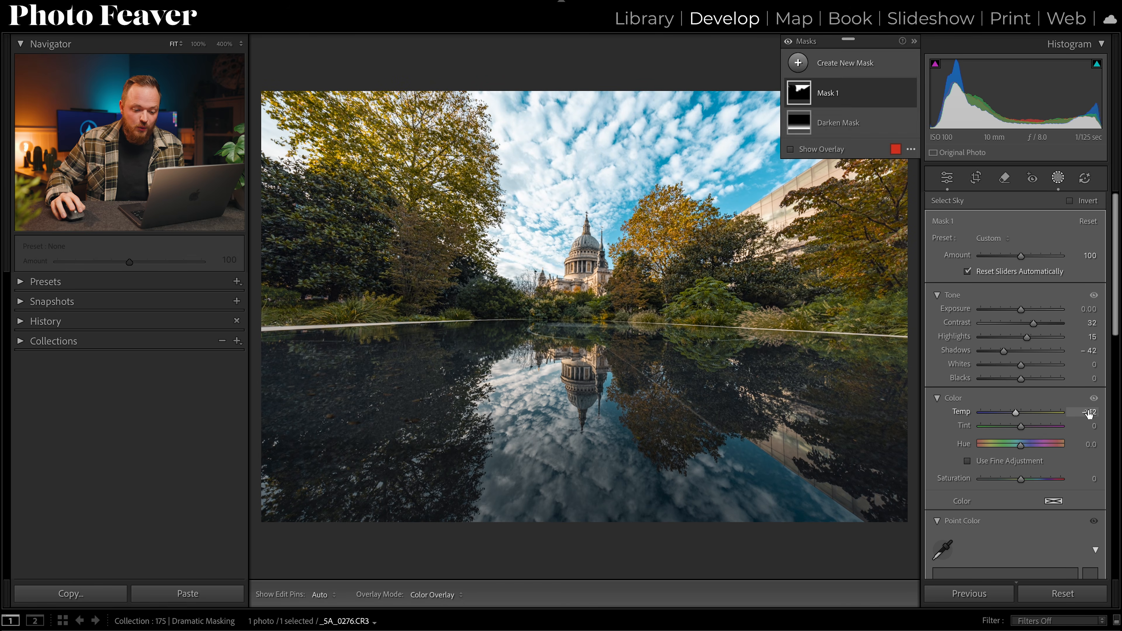
type("-1")
key("Return")
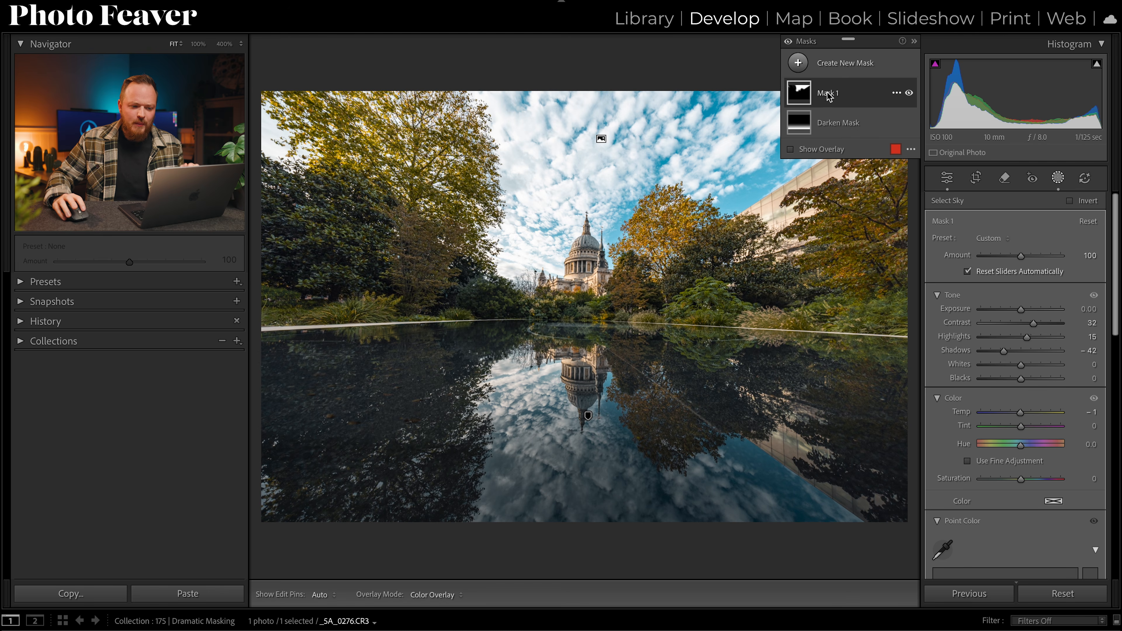
left_click(909, 94)
left_click(909, 94)
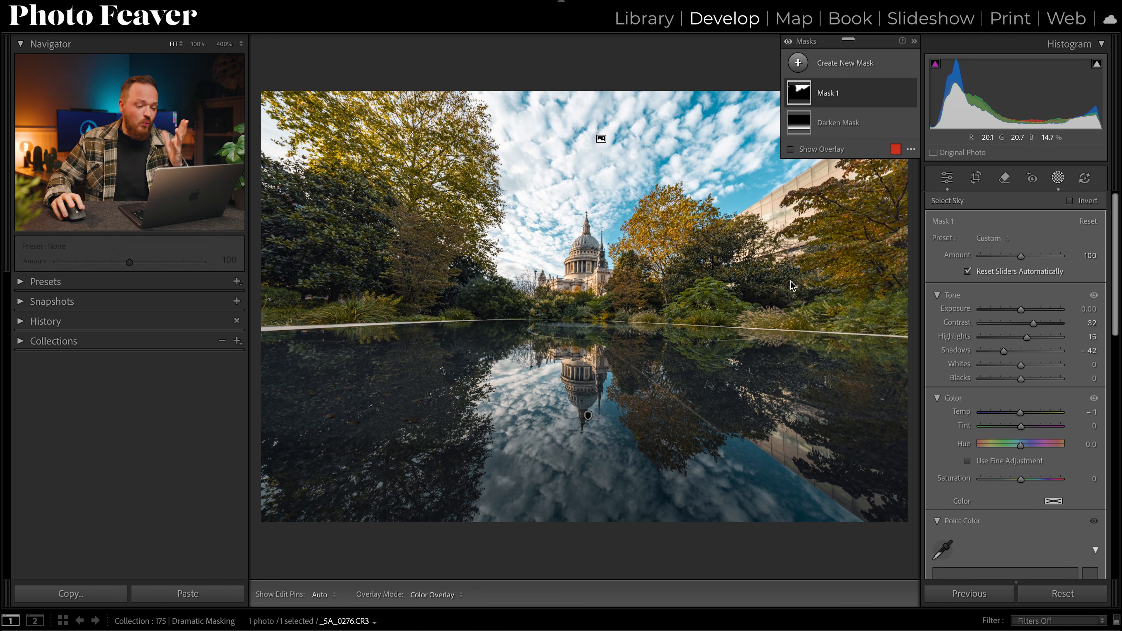
Step: Set the sky mask's whites to -5 and blacks to -29
mouse_move(1019, 380)
left_mouse_down()
mouse_move(1005, 379)
mouse_move(1032, 365)
mouse_move(1019, 366)
left_mouse_up()
left_click(1086, 365)
type("-5")
key("Return")
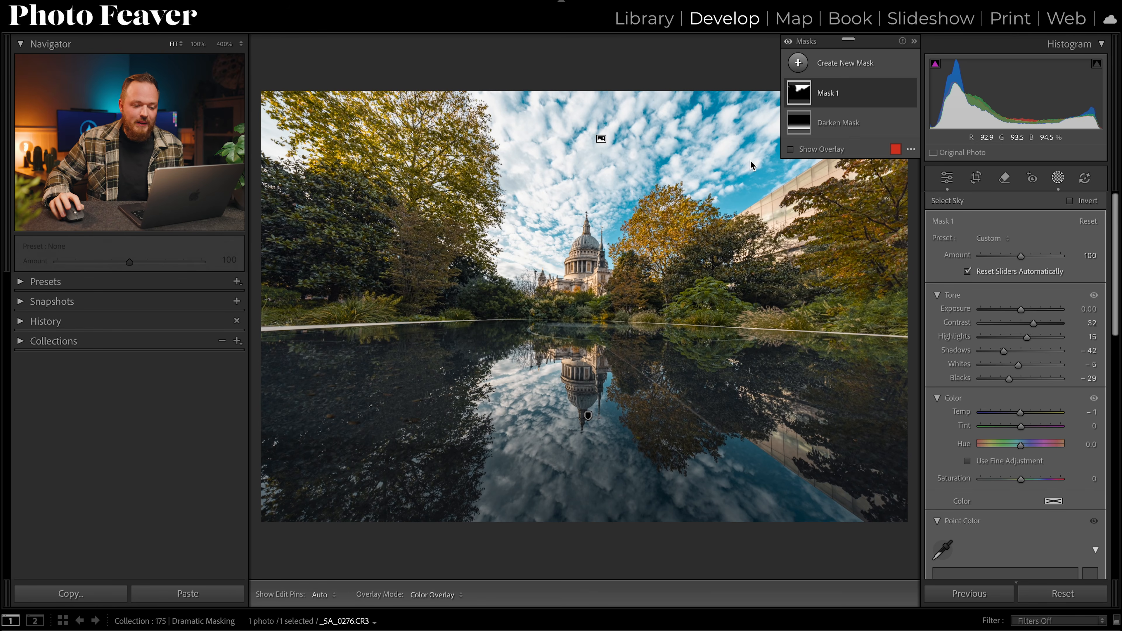
Step: Rename the sky mask to Sky Mask
double_click(827, 93)
type("Sky Ma")
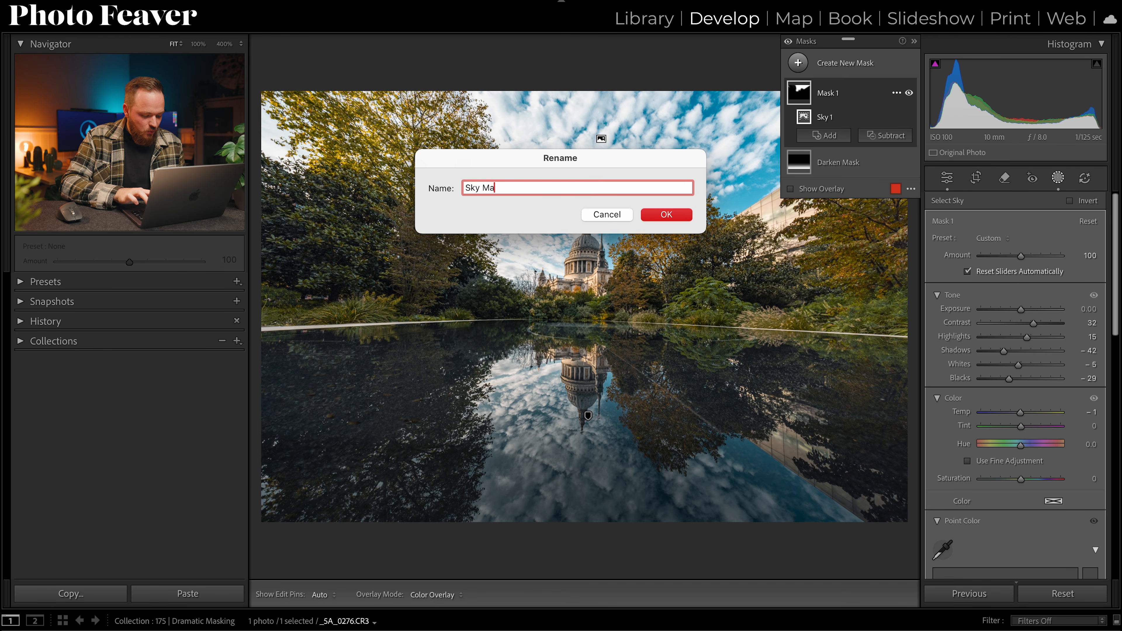
left_click(667, 215)
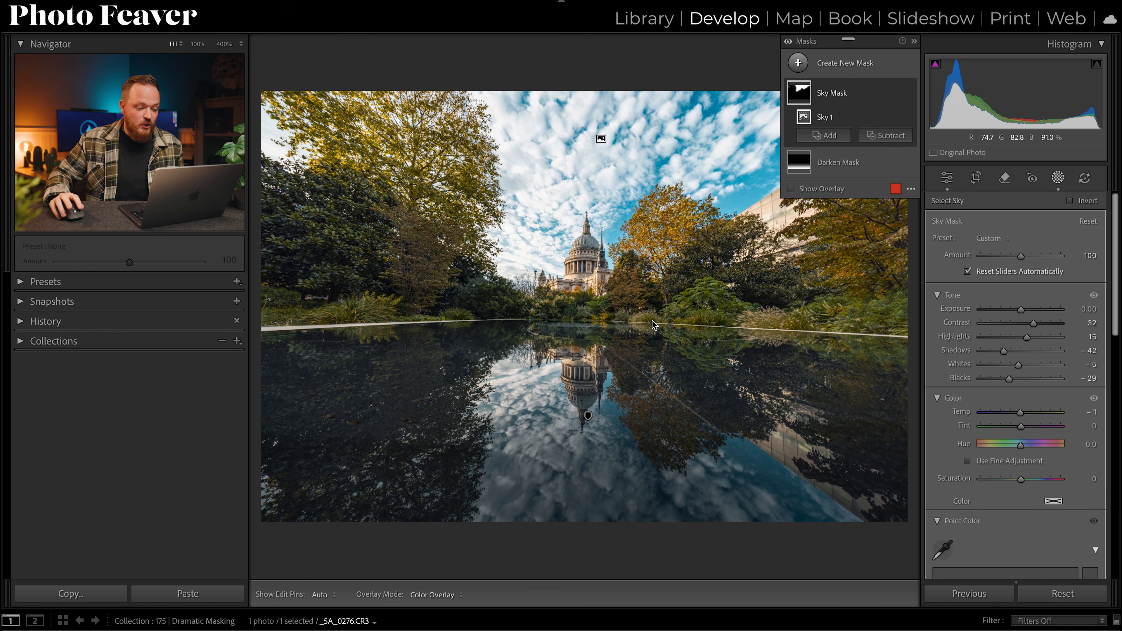
Step: Zoom in on the cathedral and paint a new brush mask over the dome and front facade
left_click(594, 261)
left_click_drag(634, 218, 671, 215)
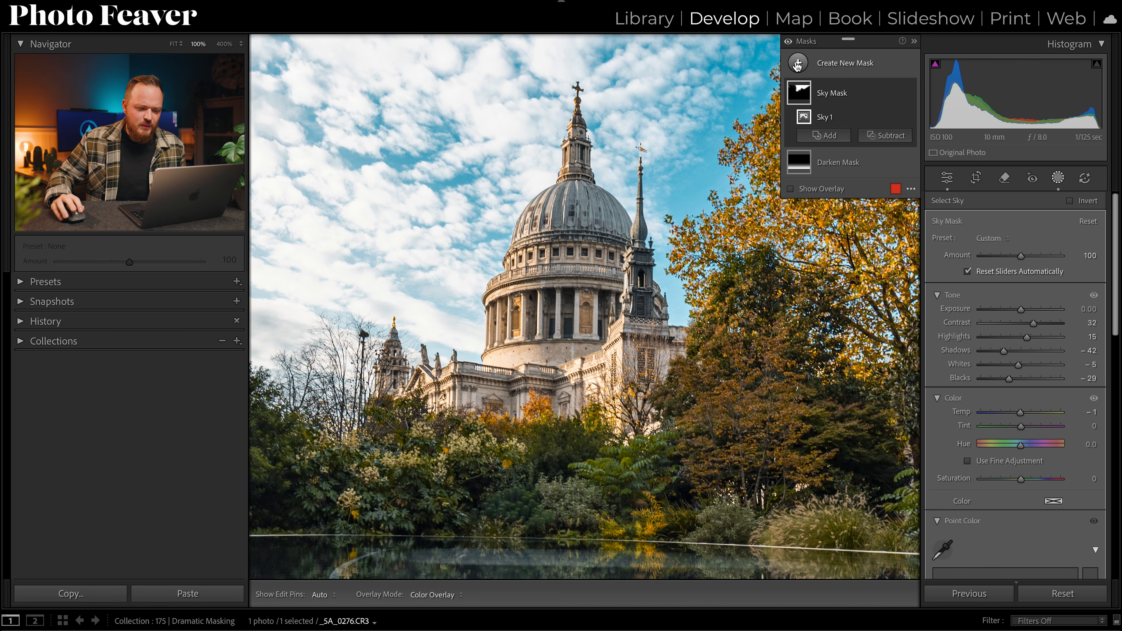
left_click(862, 64)
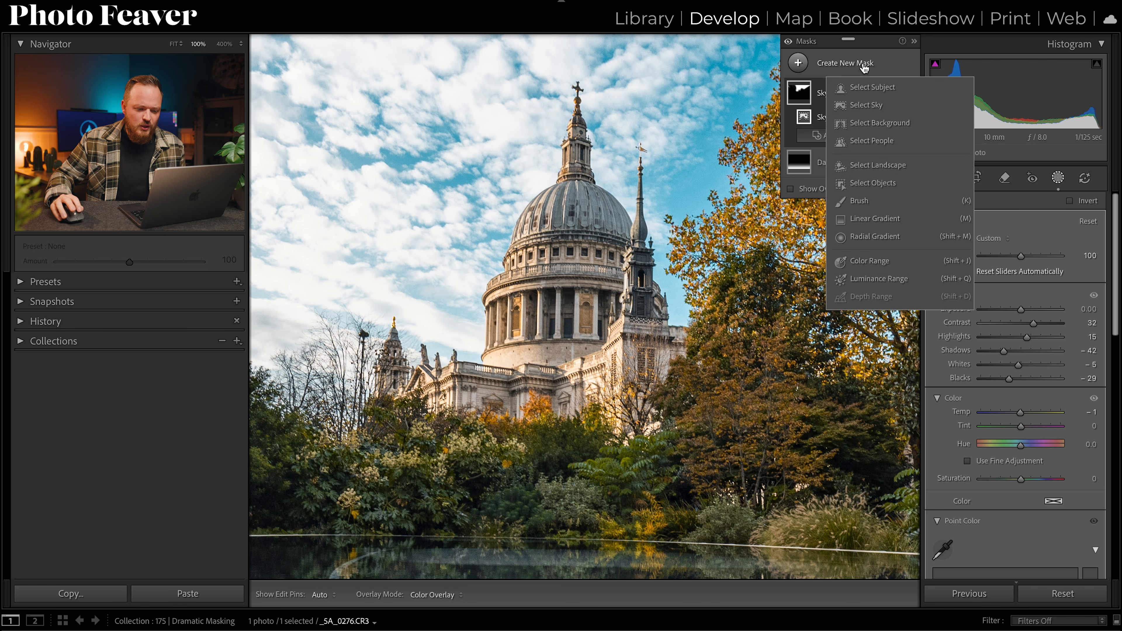
left_click(861, 202)
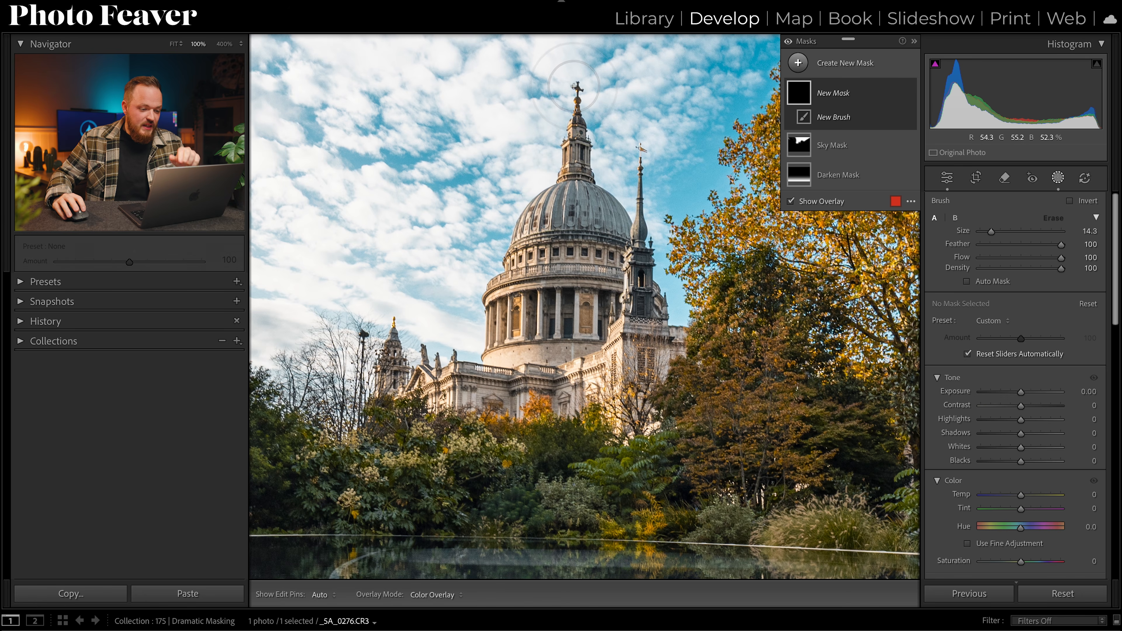
mouse_move(575, 86)
left_mouse_down()
mouse_move(557, 199)
mouse_move(514, 238)
mouse_move(509, 332)
left_mouse_up()
mouse_move(504, 378)
left_mouse_down()
mouse_move(466, 388)
mouse_move(394, 352)
mouse_move(361, 389)
mouse_move(468, 391)
mouse_move(537, 409)
left_mouse_up()
left_click_drag(537, 248, 550, 301)
left_click_drag(595, 404, 610, 419)
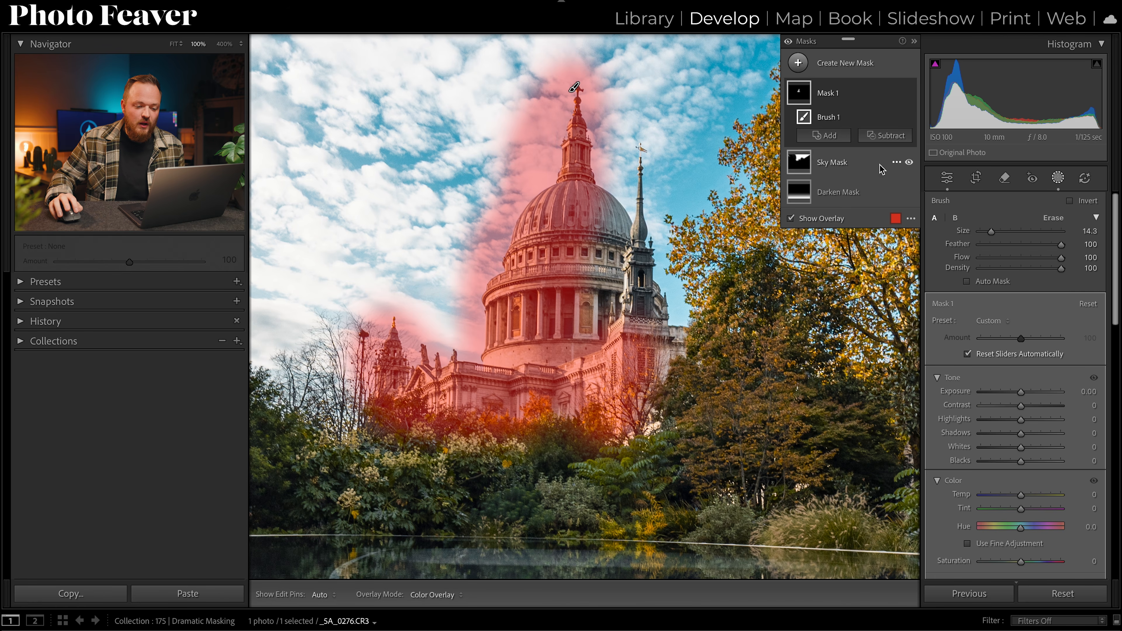
Step: Subtract the sky from the brush mask and set its exposure to 0.50
left_click(890, 137)
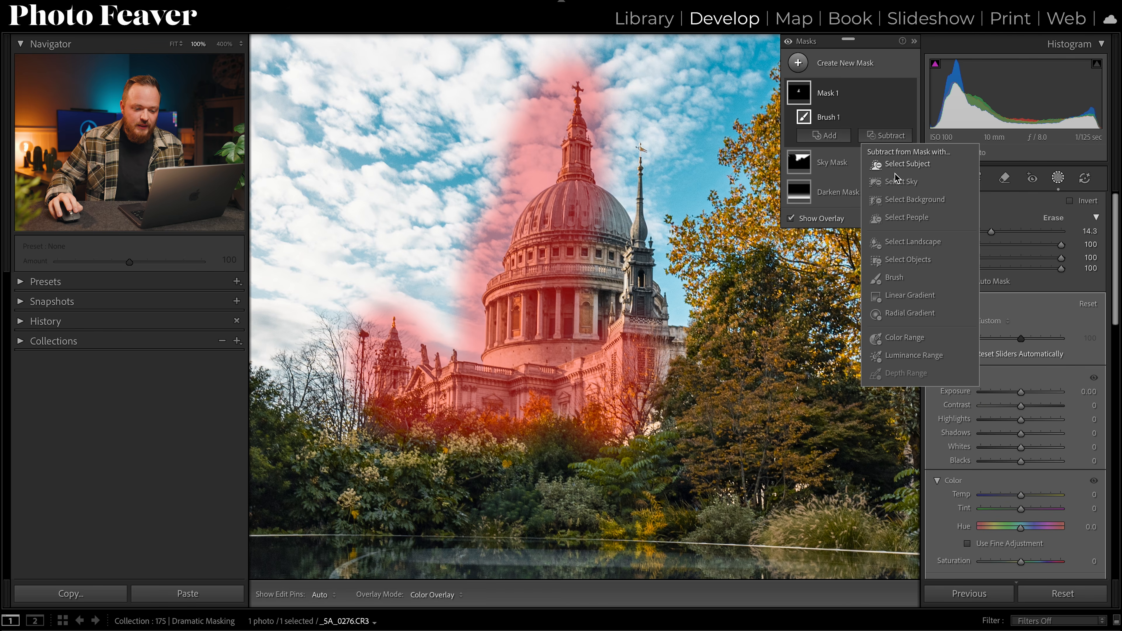
left_click(899, 182)
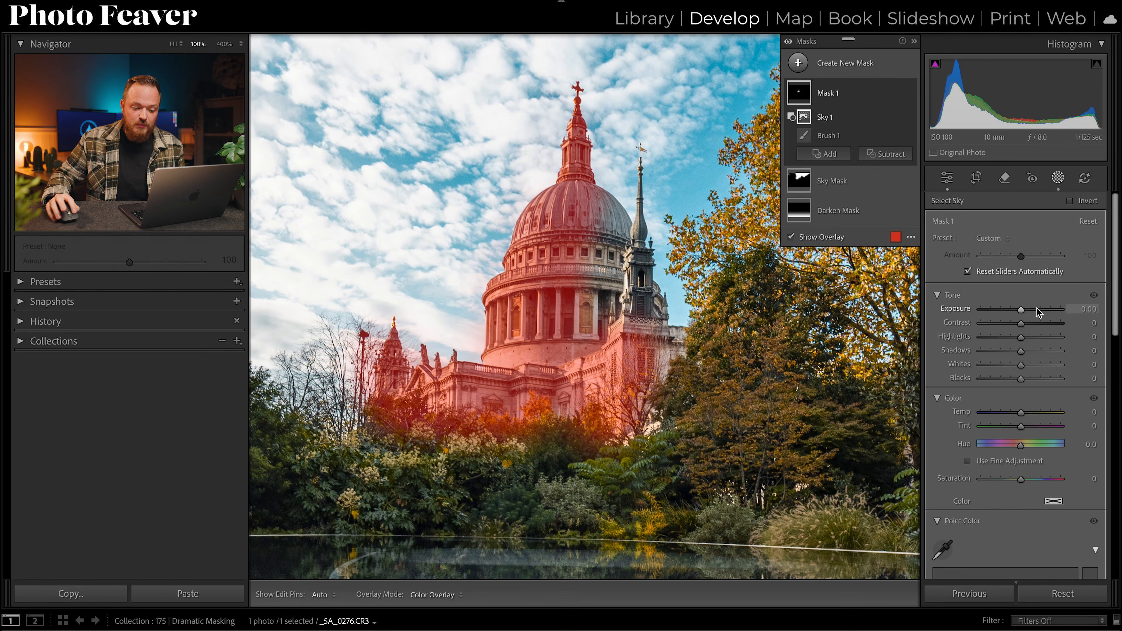
left_click_drag(1021, 311, 1026, 313)
type("0.5")
key("Return")
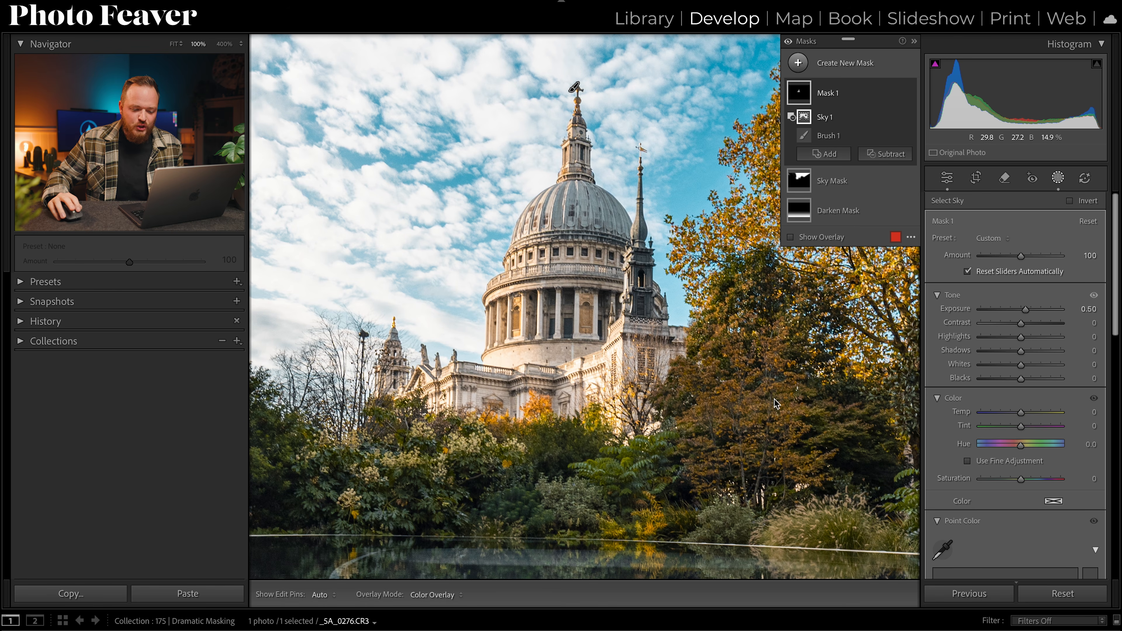
Step: Set the brush mask's blacks to -30
left_click_drag(1022, 379, 1008, 381)
left_click(1081, 379)
type("-30")
key("Return")
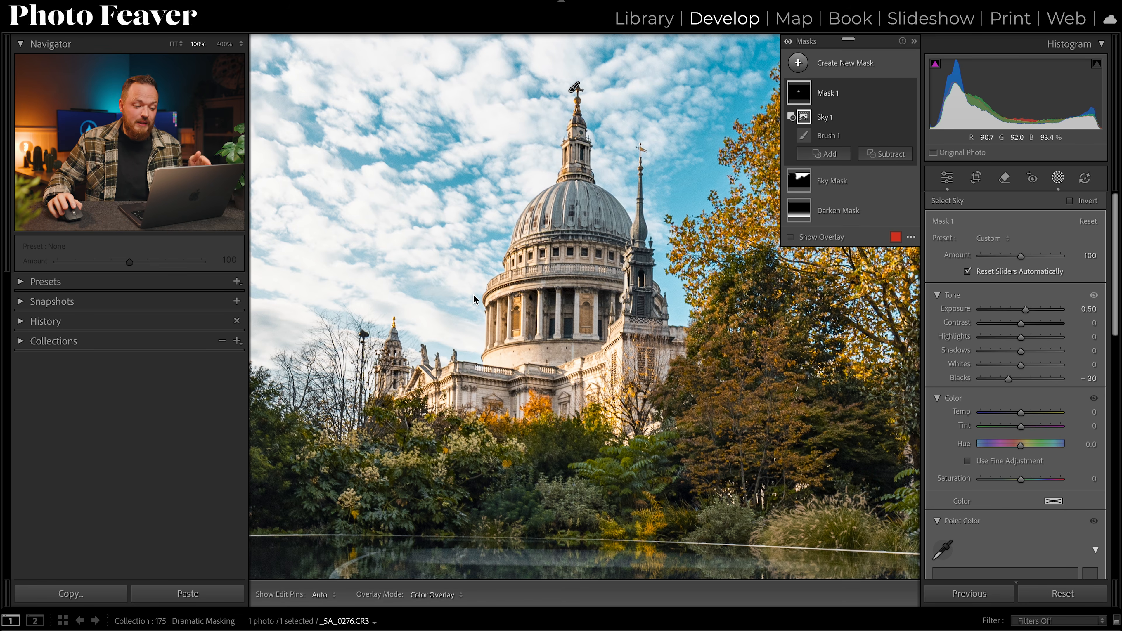
Step: Rename the brush mask to Dodge
double_click(833, 94)
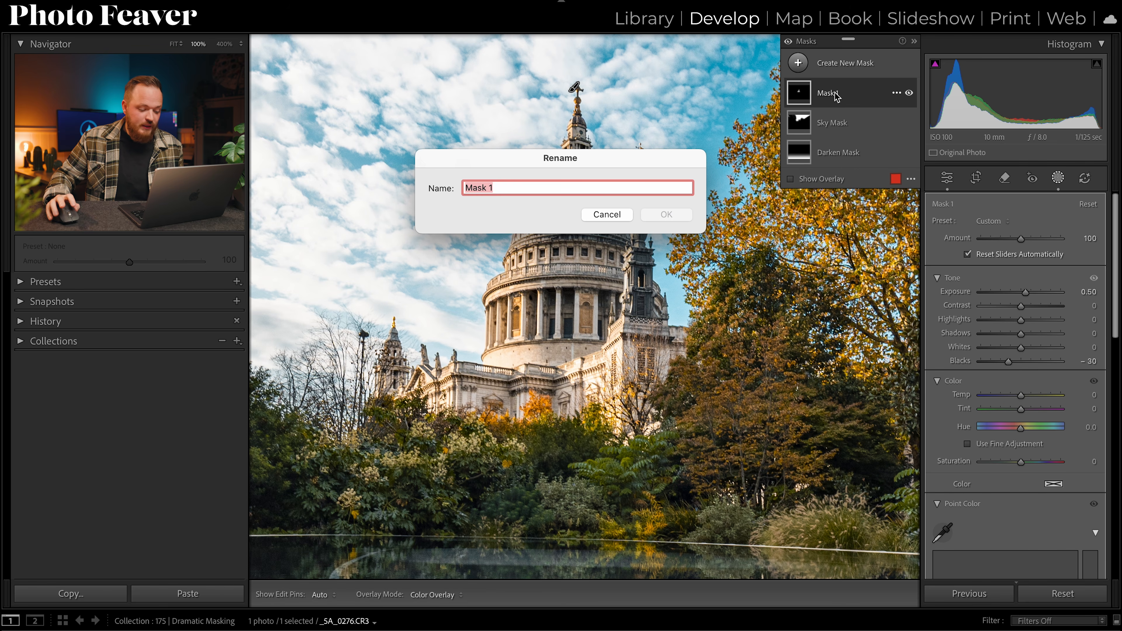
type("Dodge")
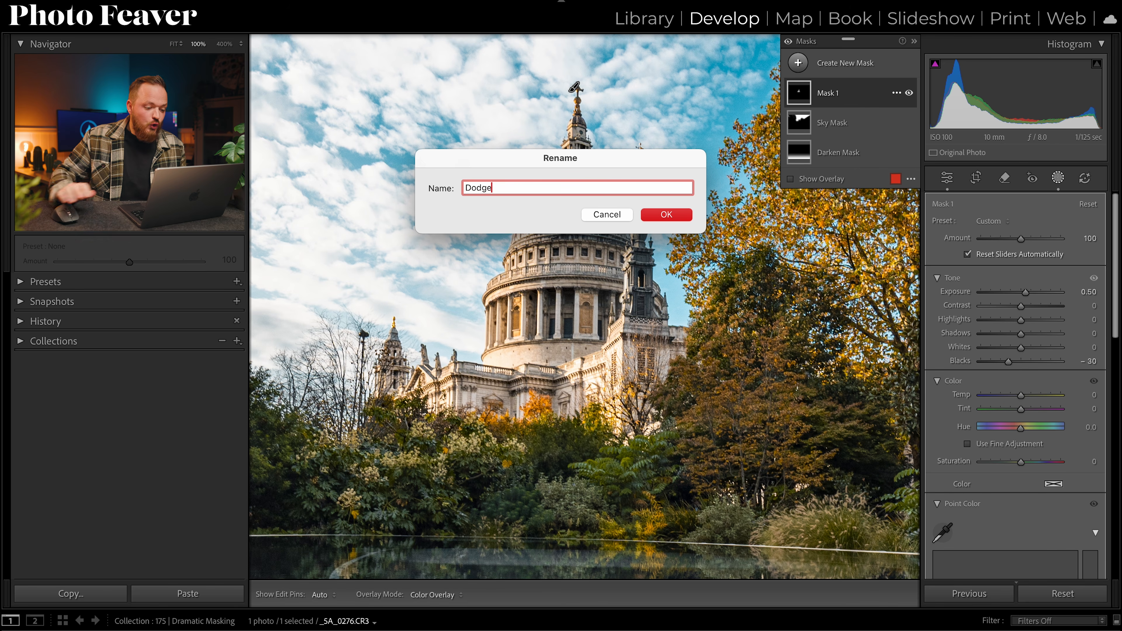
left_click(682, 212)
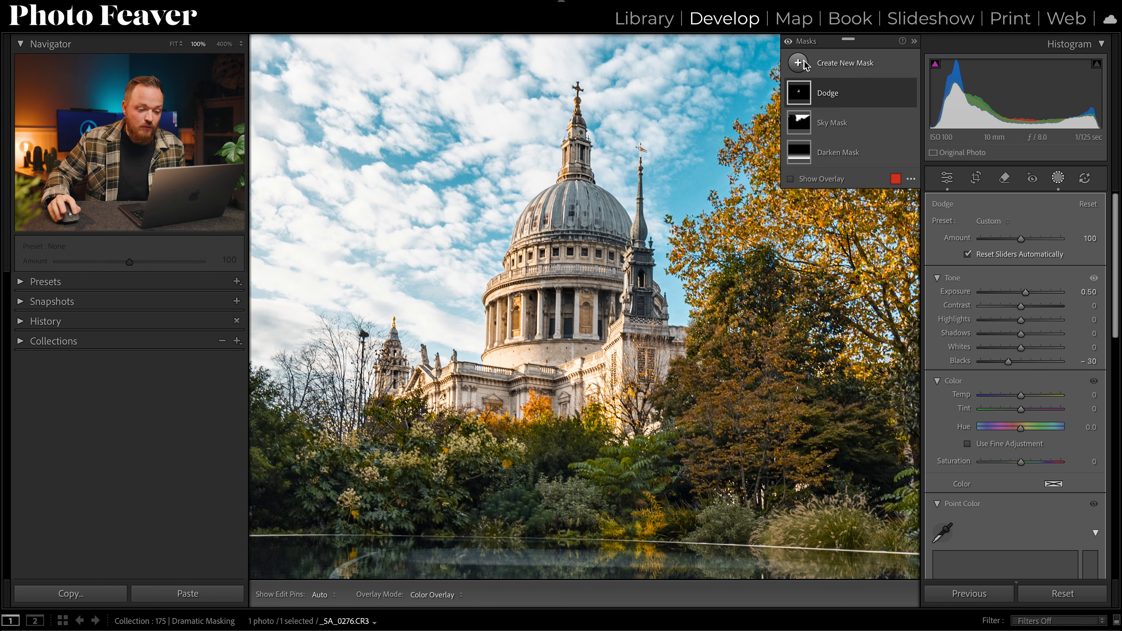
Step: Create a new brush mask and paint over the shaded right side of the dome, tower and front facade
left_click(798, 63)
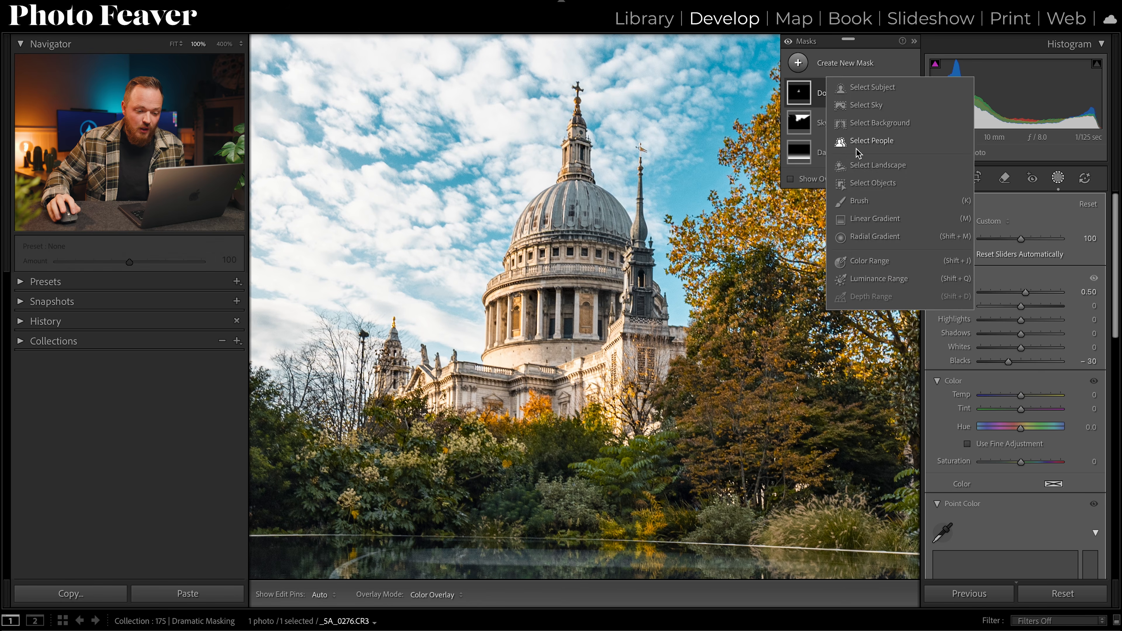
left_click(859, 201)
left_click(613, 145)
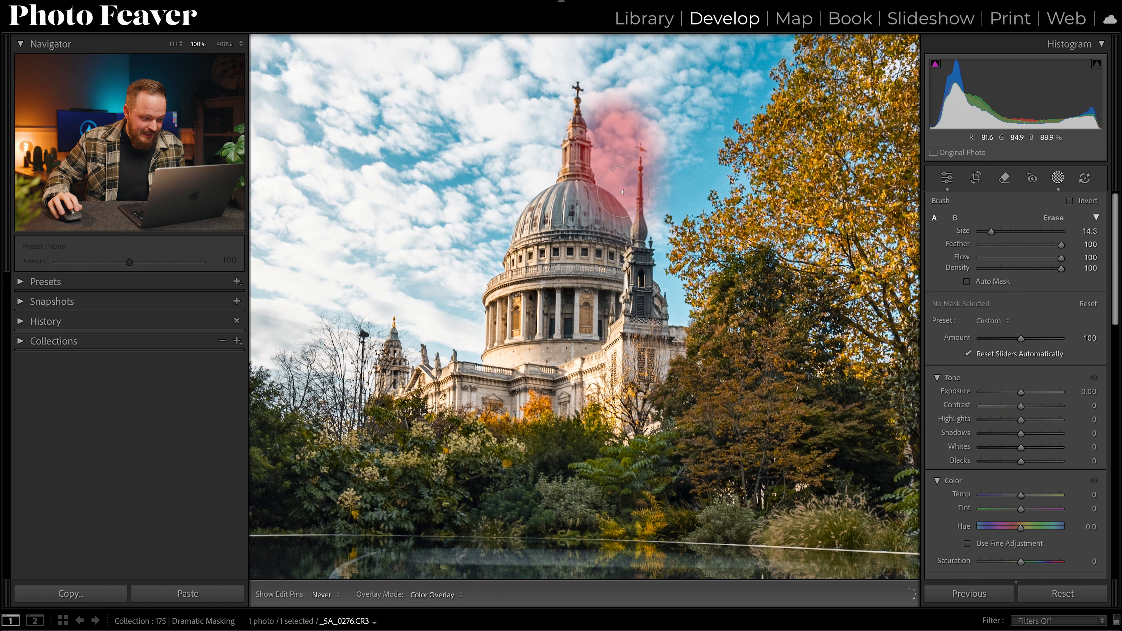
left_click_drag(633, 251, 633, 255)
mouse_move(584, 194)
left_mouse_down()
mouse_move(610, 88)
mouse_move(567, 124)
mouse_move(639, 149)
mouse_move(628, 349)
mouse_move(636, 380)
mouse_move(646, 318)
left_mouse_up()
mouse_move(650, 318)
left_mouse_down()
mouse_move(672, 344)
mouse_move(680, 376)
left_mouse_up()
left_click_drag(506, 397, 534, 407)
left_click_drag(580, 220, 569, 338)
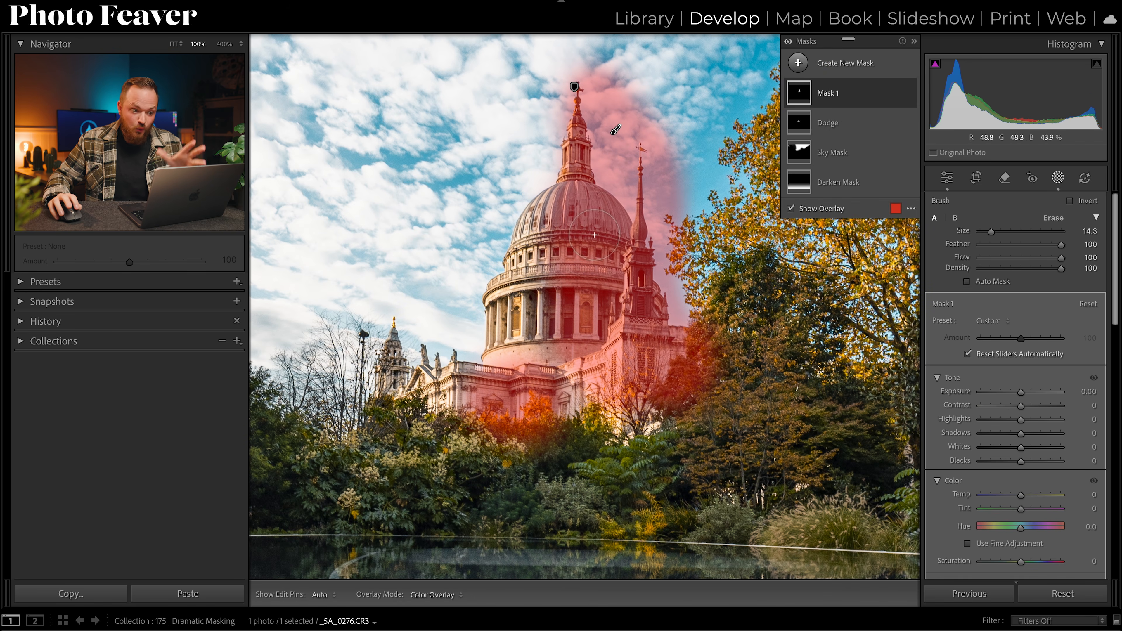
mouse_move(595, 235)
left_mouse_down()
mouse_move(647, 305)
mouse_move(656, 345)
mouse_move(699, 413)
left_mouse_up()
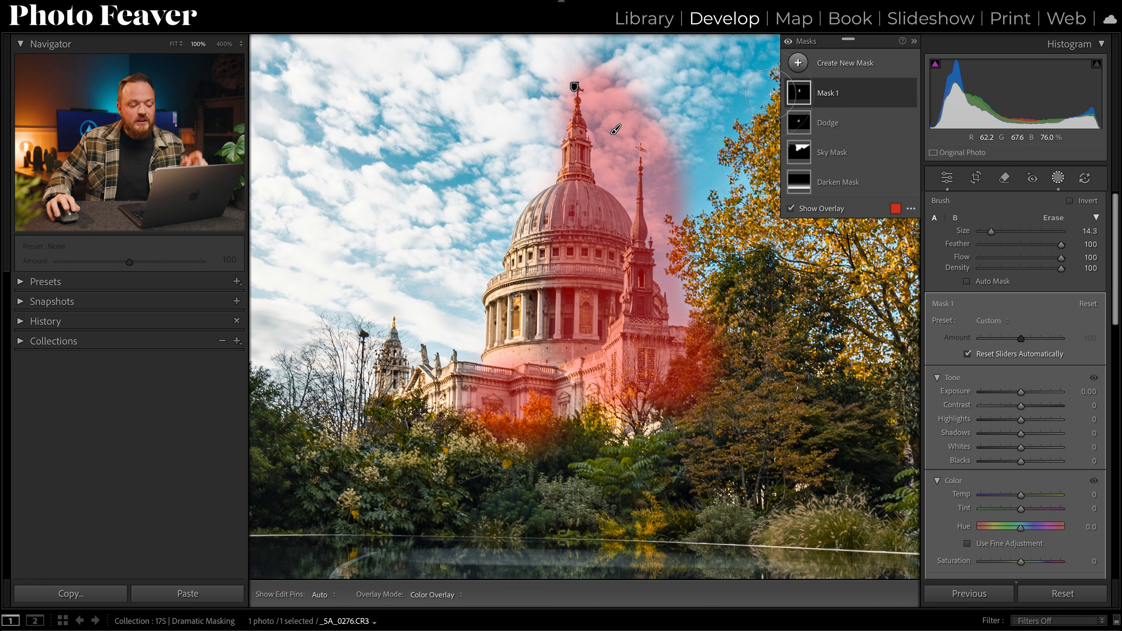
Step: Subtract the sky from the new brush mask and set its exposure to -0.50
left_click(823, 101)
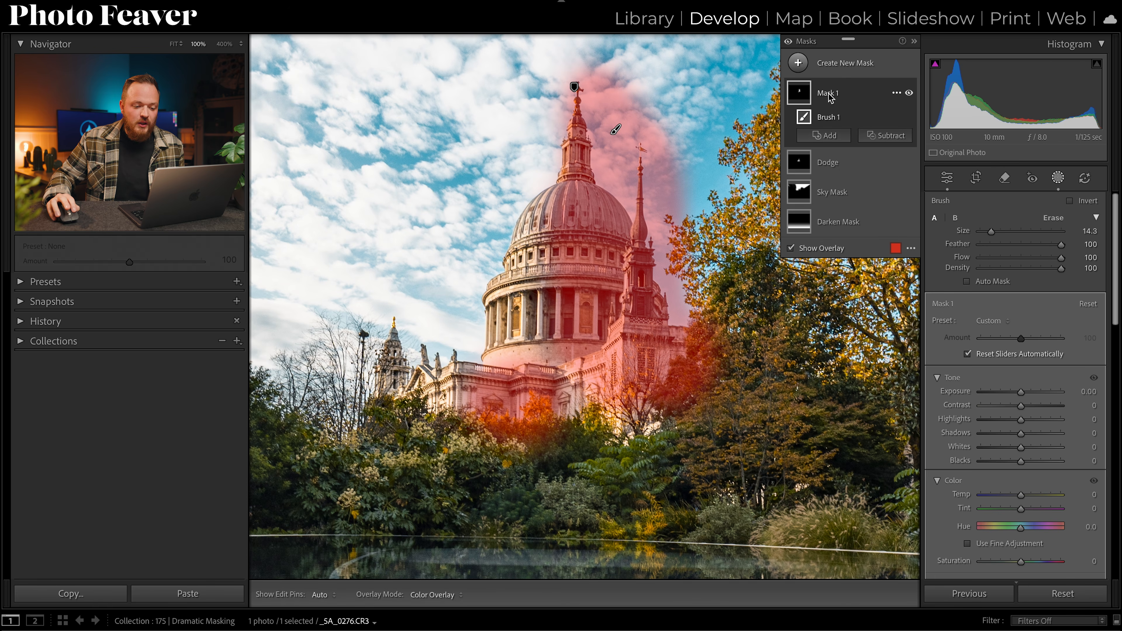
left_click(878, 137)
left_click(900, 180)
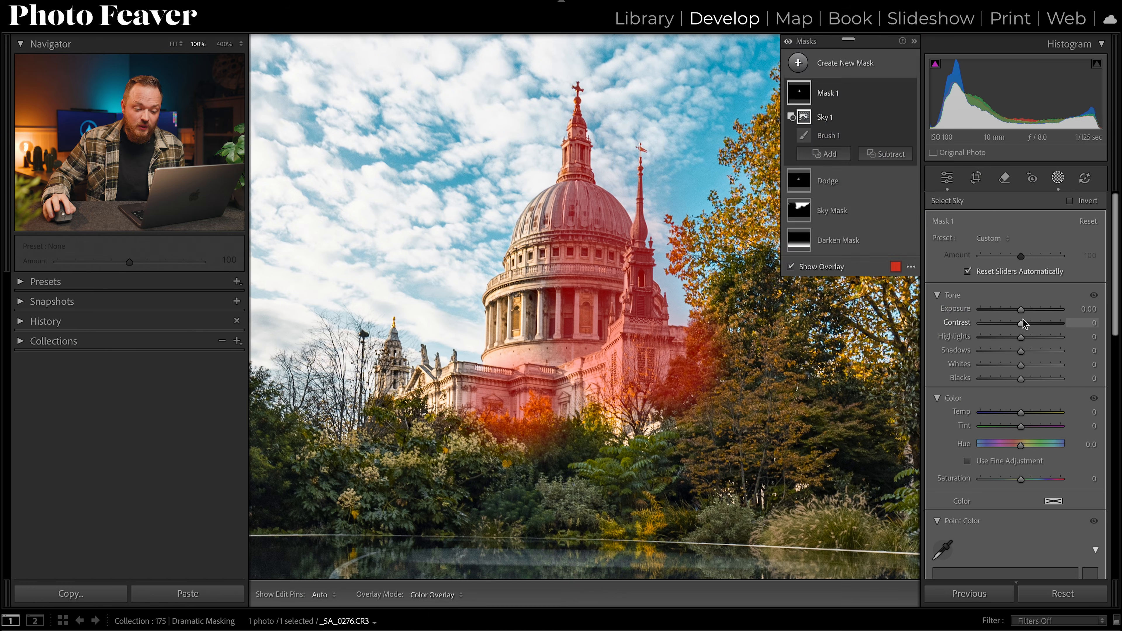
left_click_drag(1021, 309, 1014, 312)
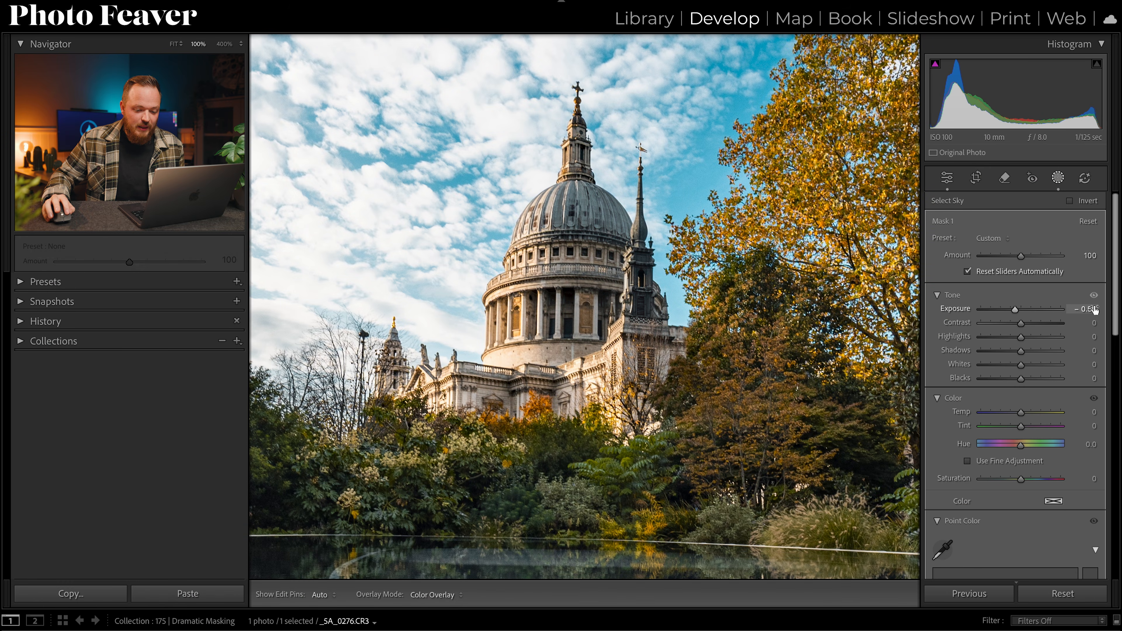
left_click(1094, 308)
type("-")
key("Return")
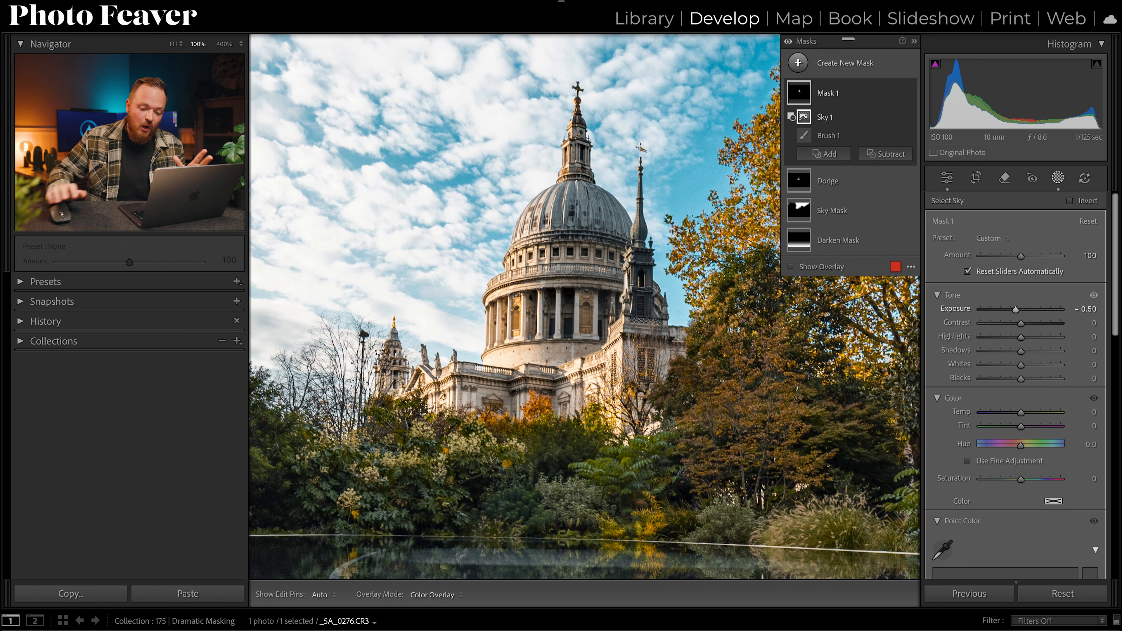
Step: Set the new brush mask's whites to 30
left_click_drag(1021, 366, 1031, 370)
left_click(1083, 366)
type("30")
key("Return")
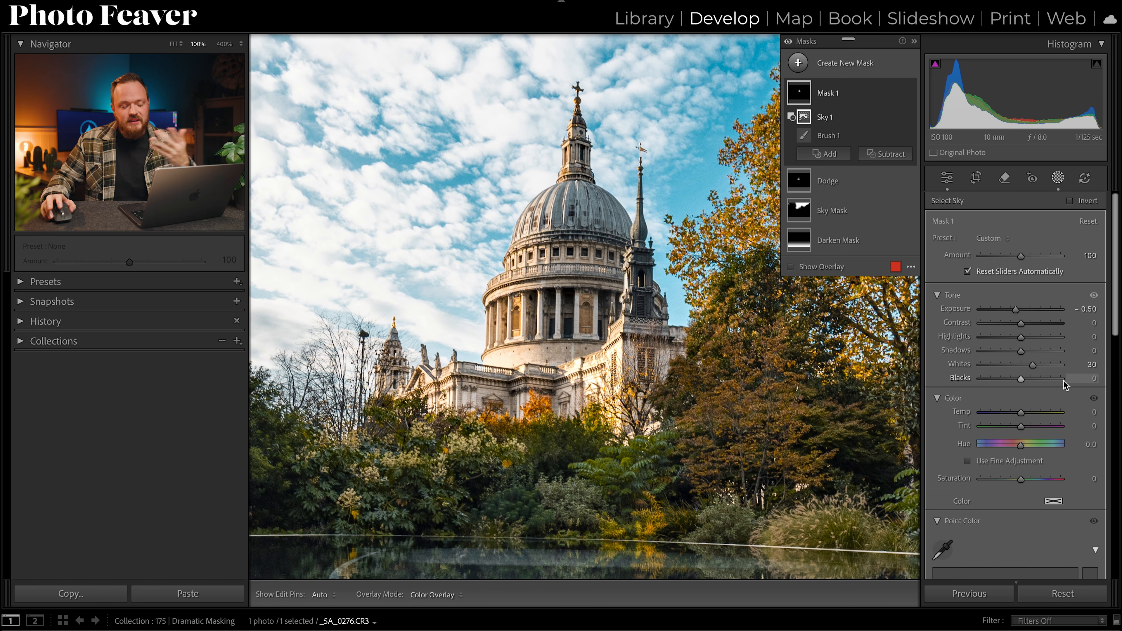
Step: Rename the new brush mask to Burn
double_click(832, 97)
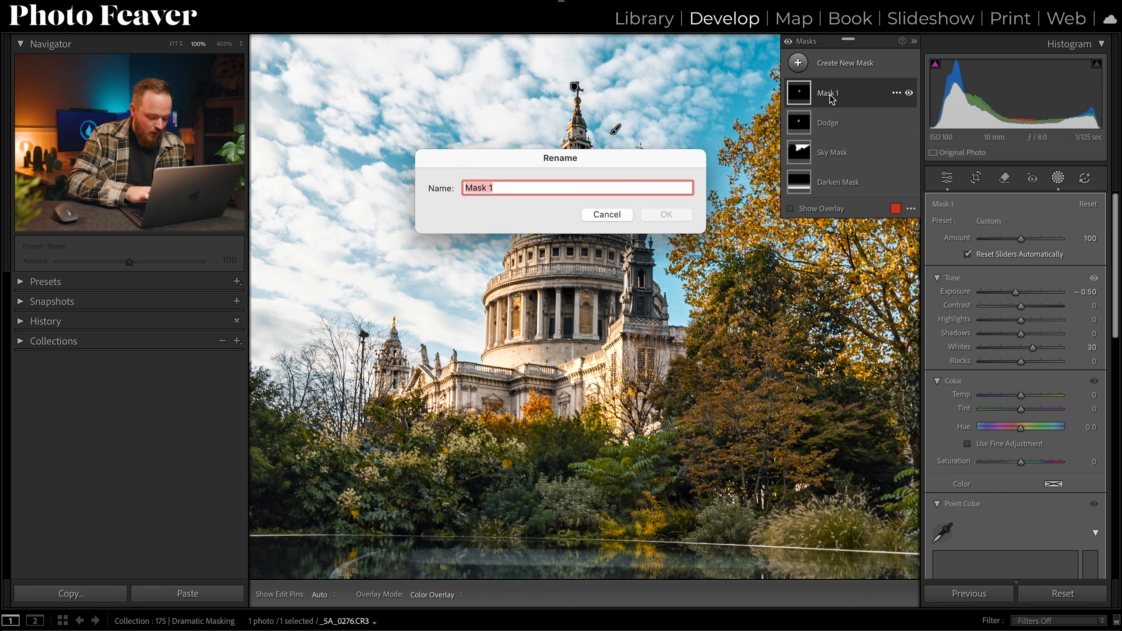
type("Burn")
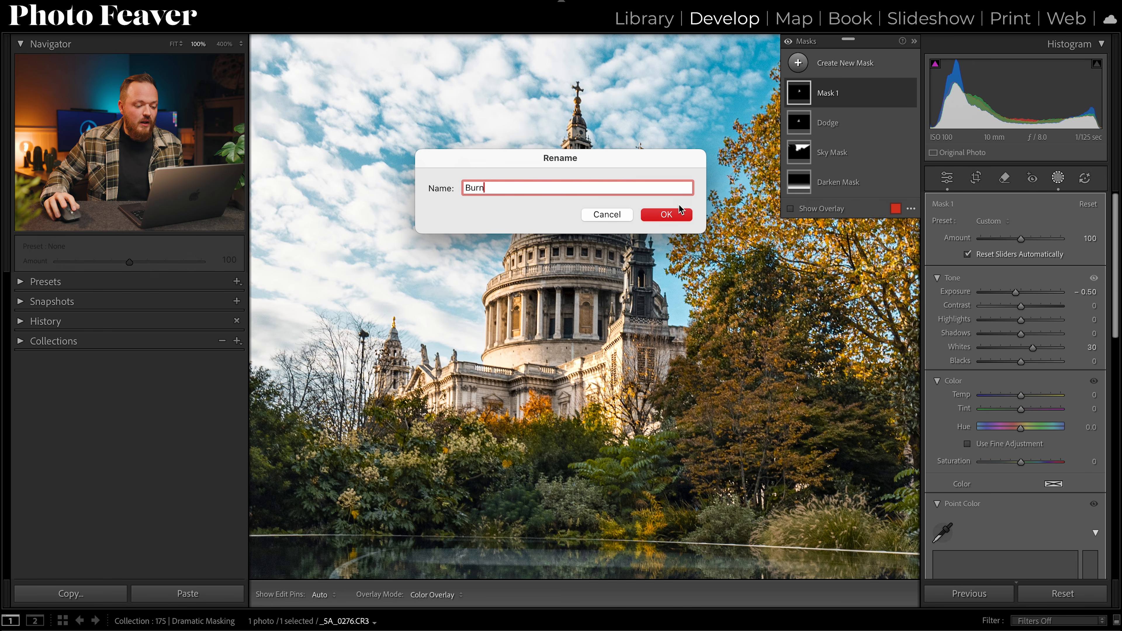
left_click(674, 213)
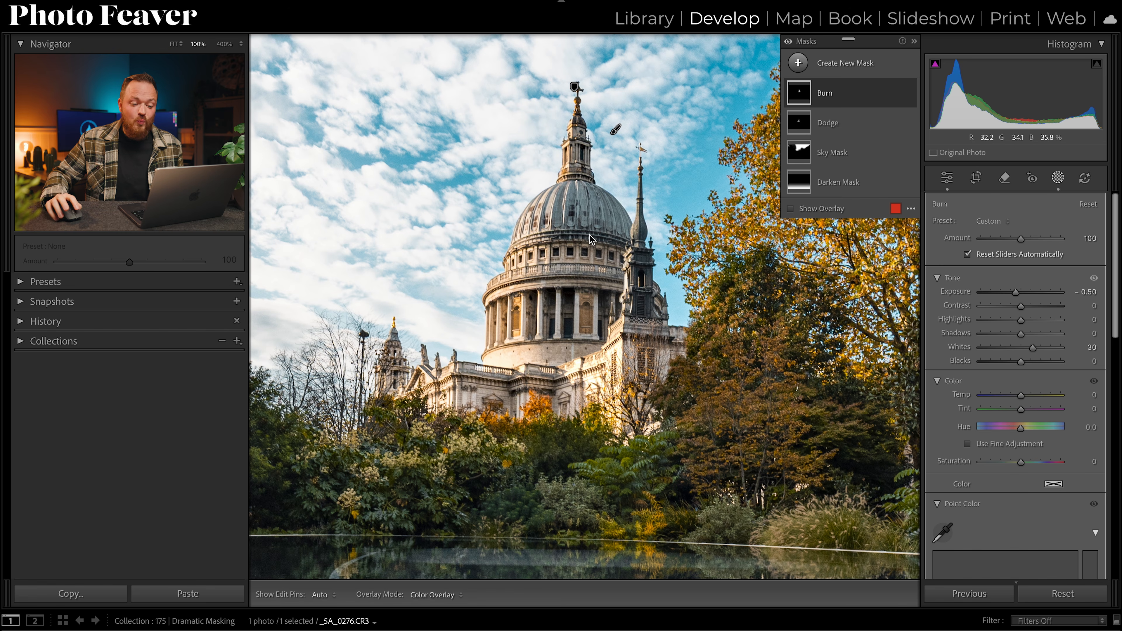
Step: Select the Dodge mask and set its temperature to 20
left_click(826, 122)
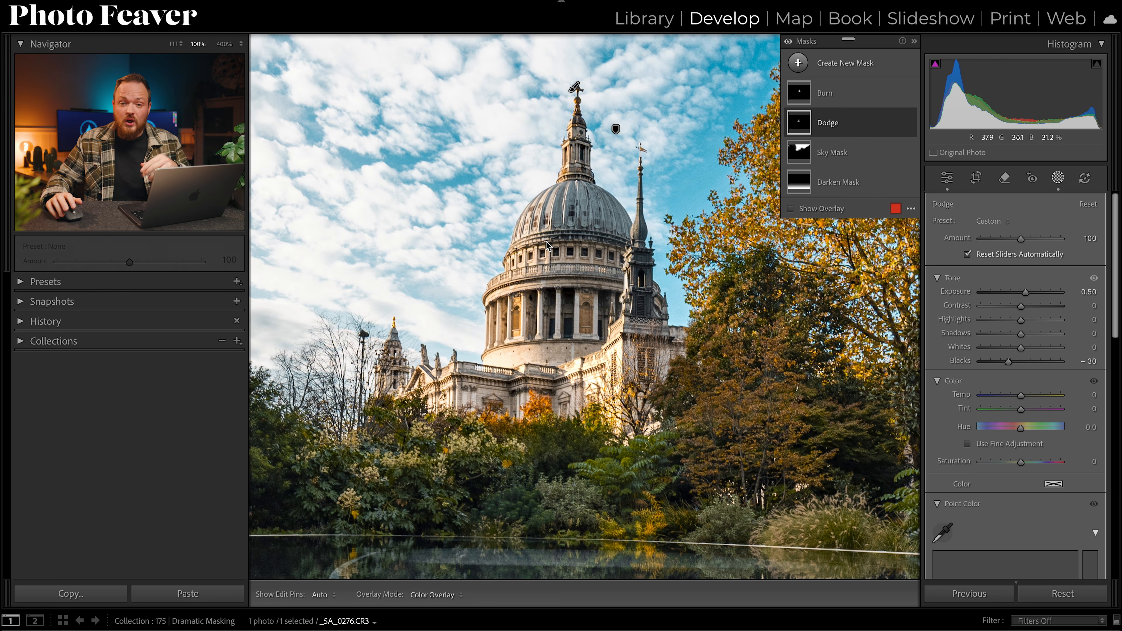
left_click_drag(1022, 398, 1030, 397)
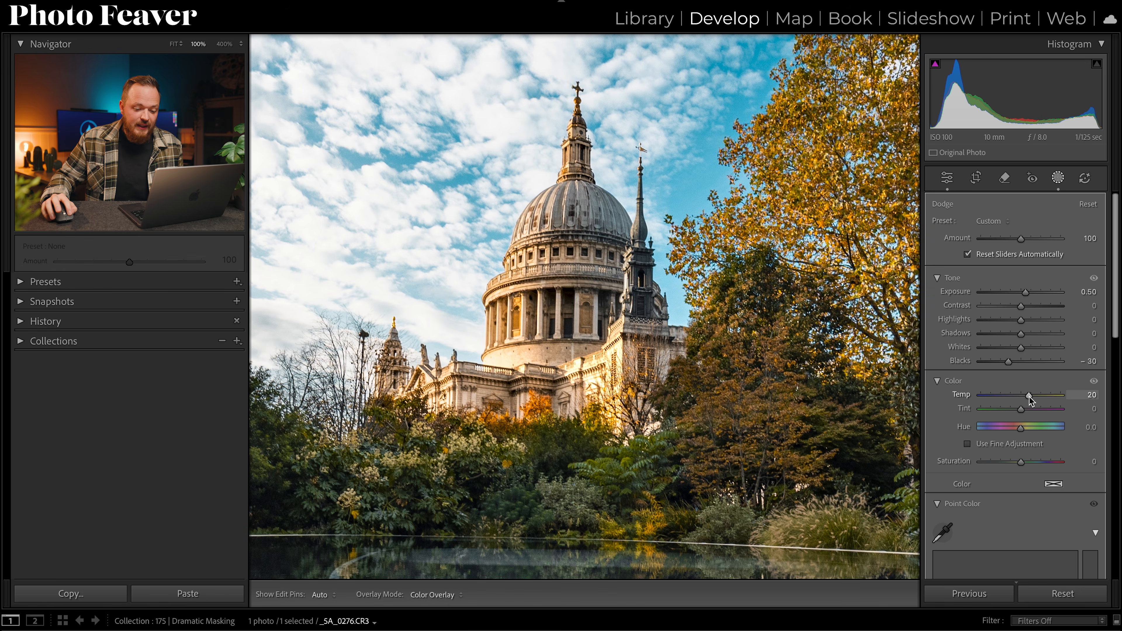
left_click(1076, 395)
type("20")
key("Return")
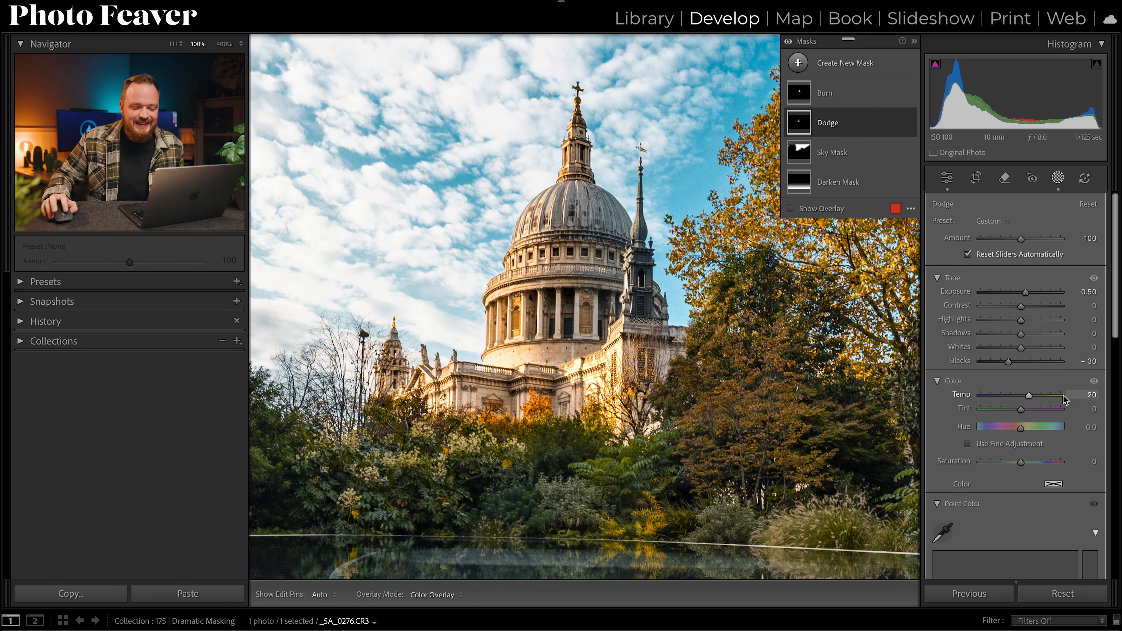
Step: Select the Burn mask and set its temperature to -20
left_click(803, 93)
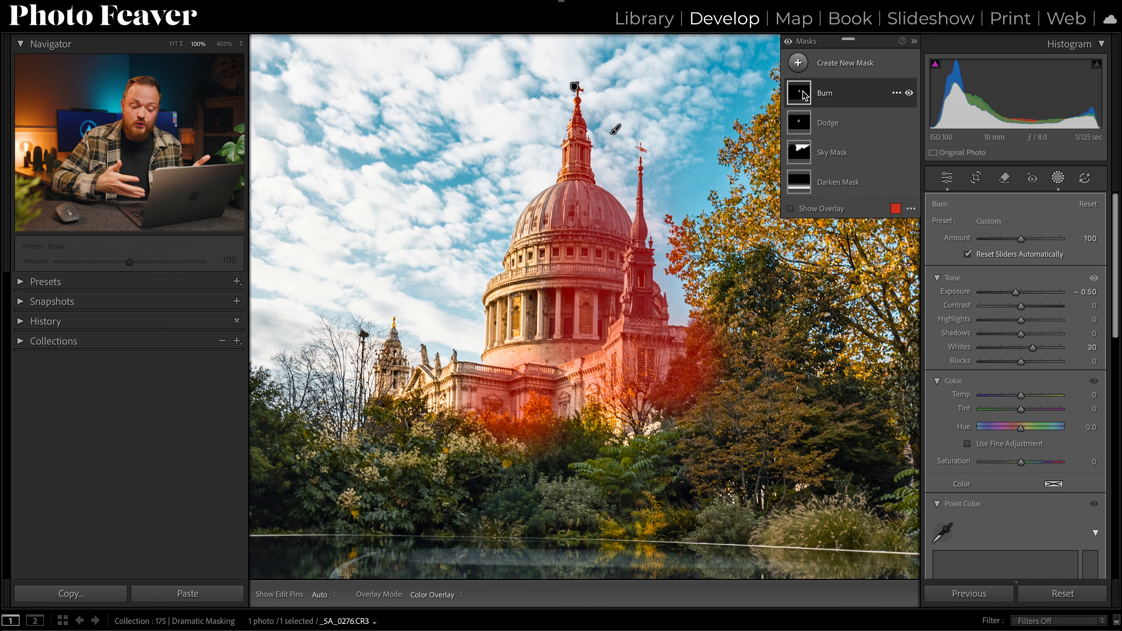
left_click_drag(1019, 396, 1016, 400)
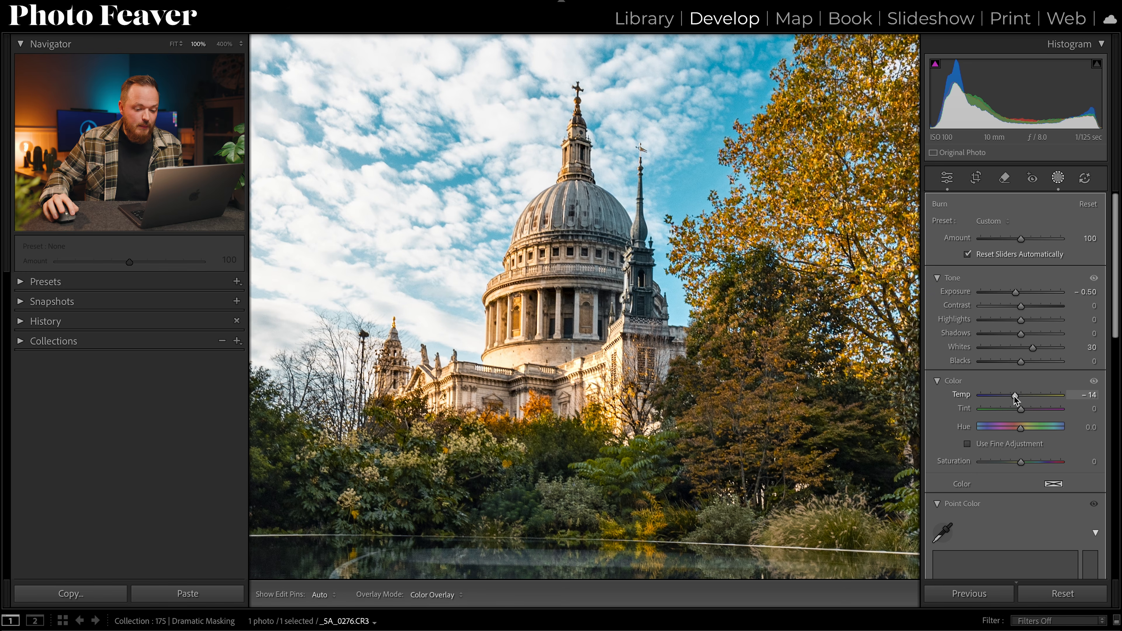
left_click(1073, 395)
key("BackSpace")
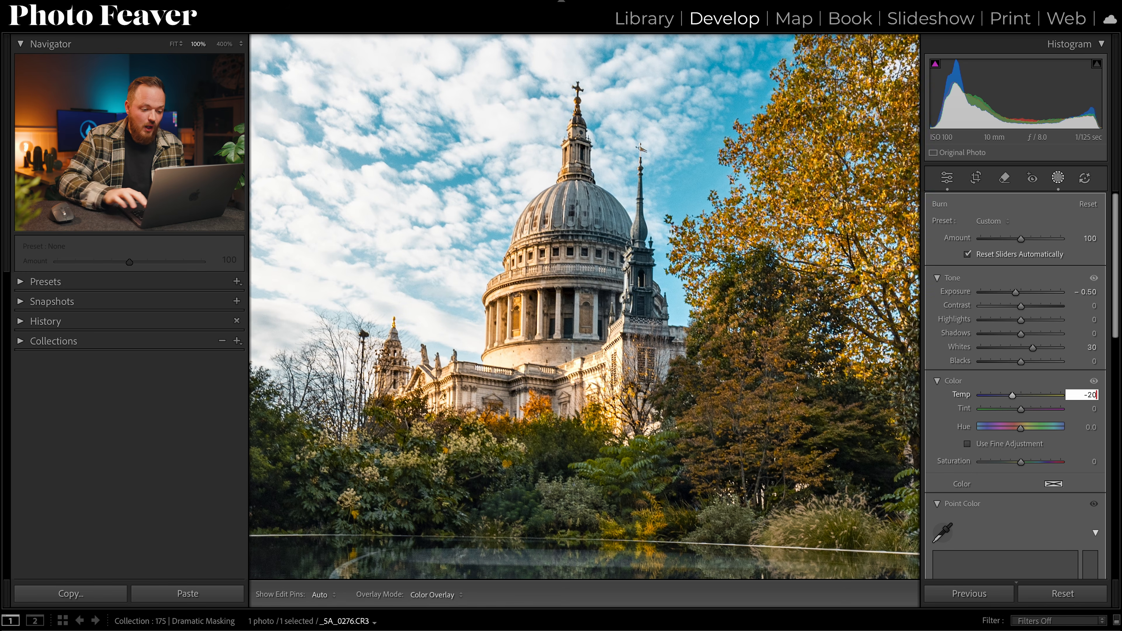
key("Return")
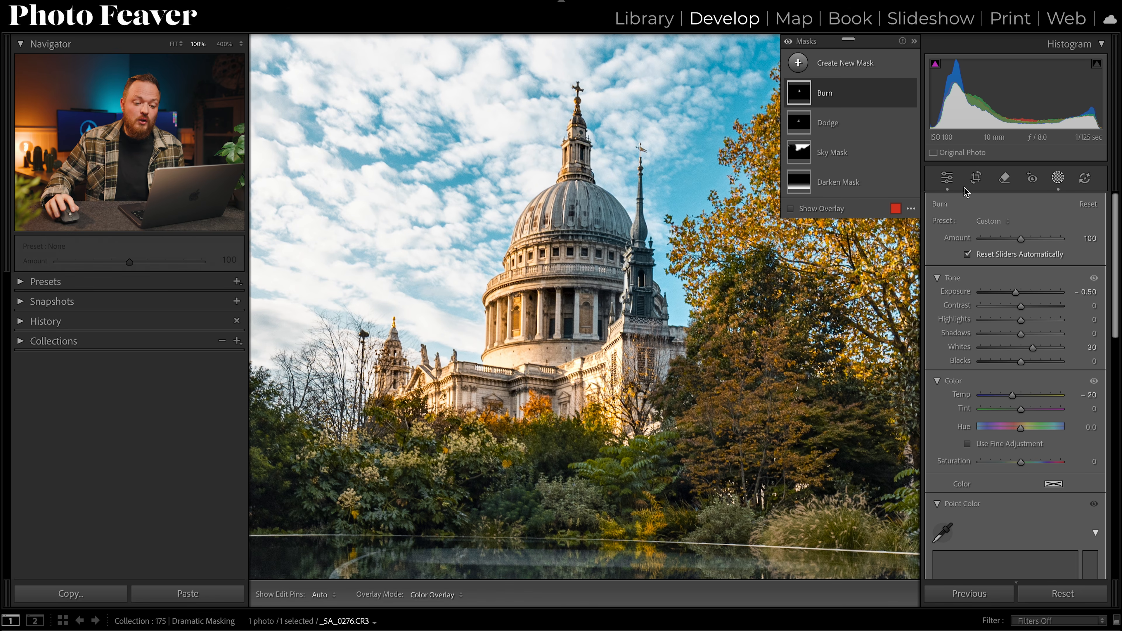
Step: Zoom out to the whole photo and toggle the masks' visibility on and off to compare before and after
key("d")
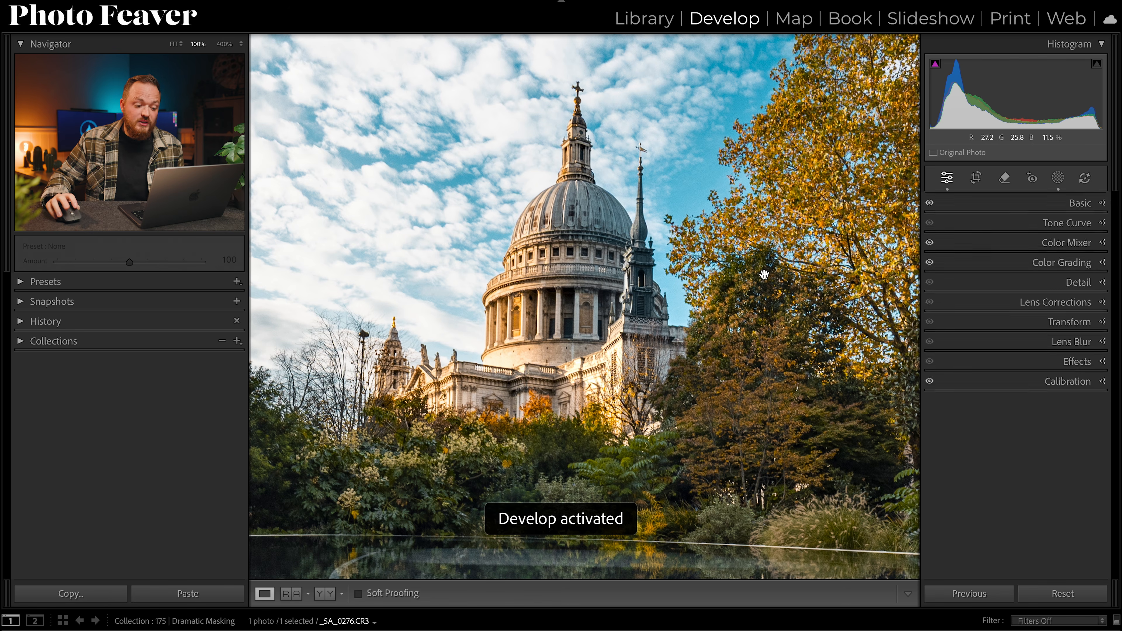
left_click(1059, 179)
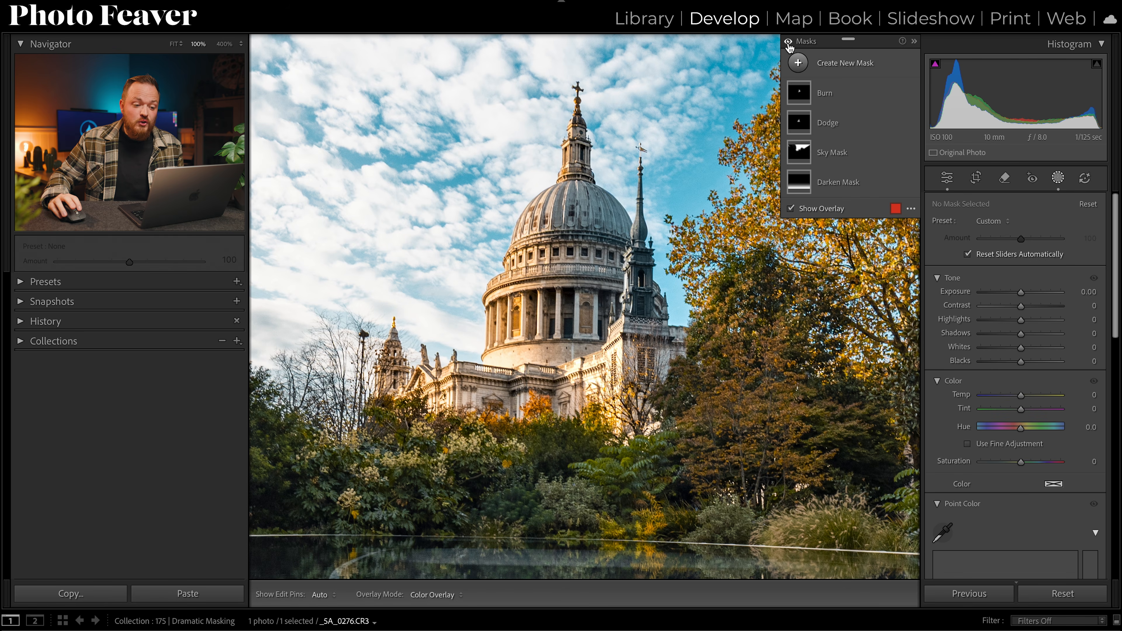
left_click(788, 42)
left_click(789, 43)
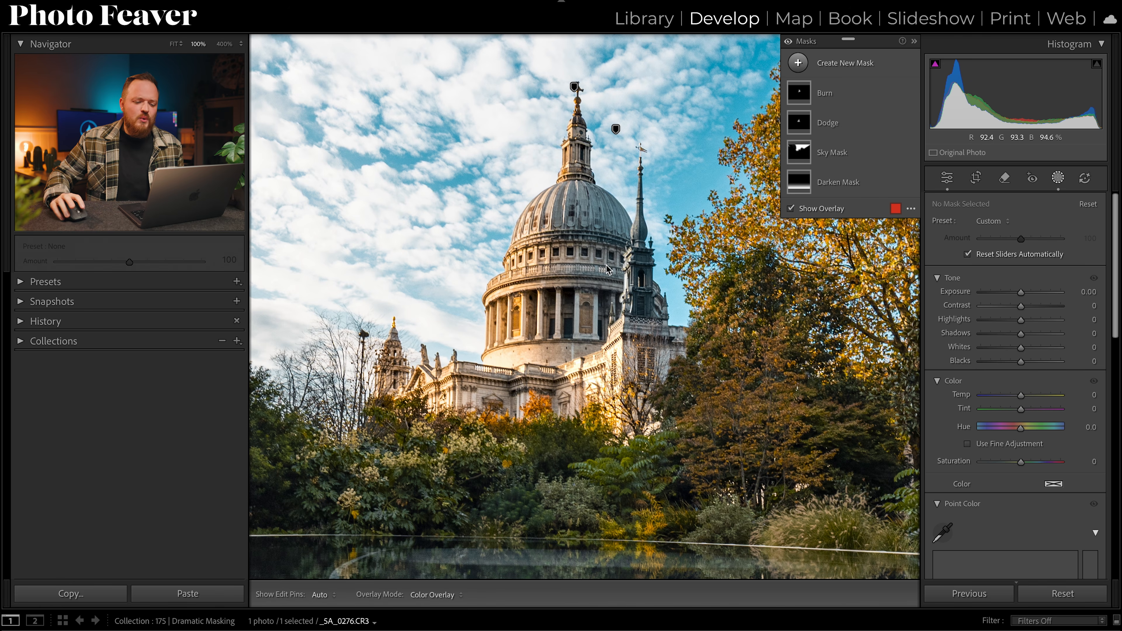
key("d")
left_click(659, 311)
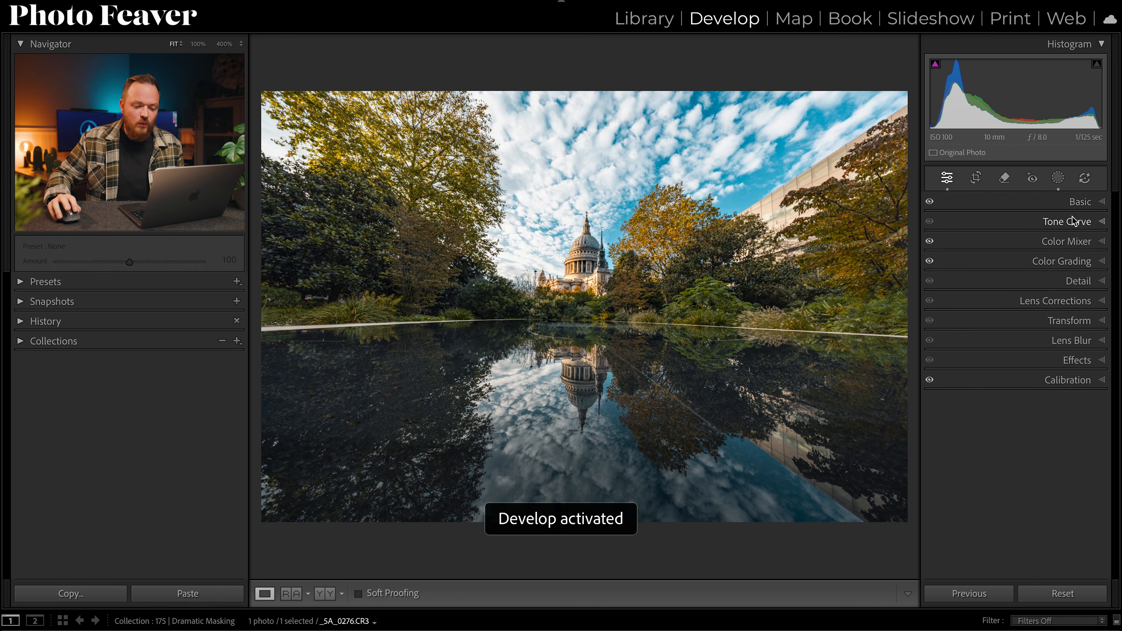
left_click(1058, 178)
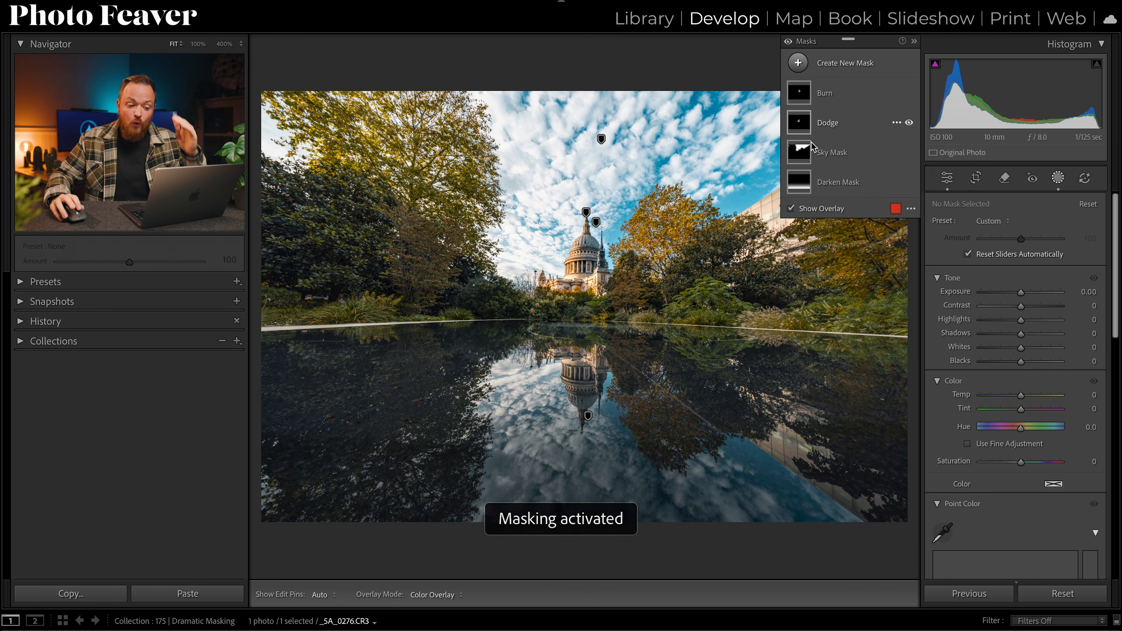
left_click(789, 43)
left_click(788, 43)
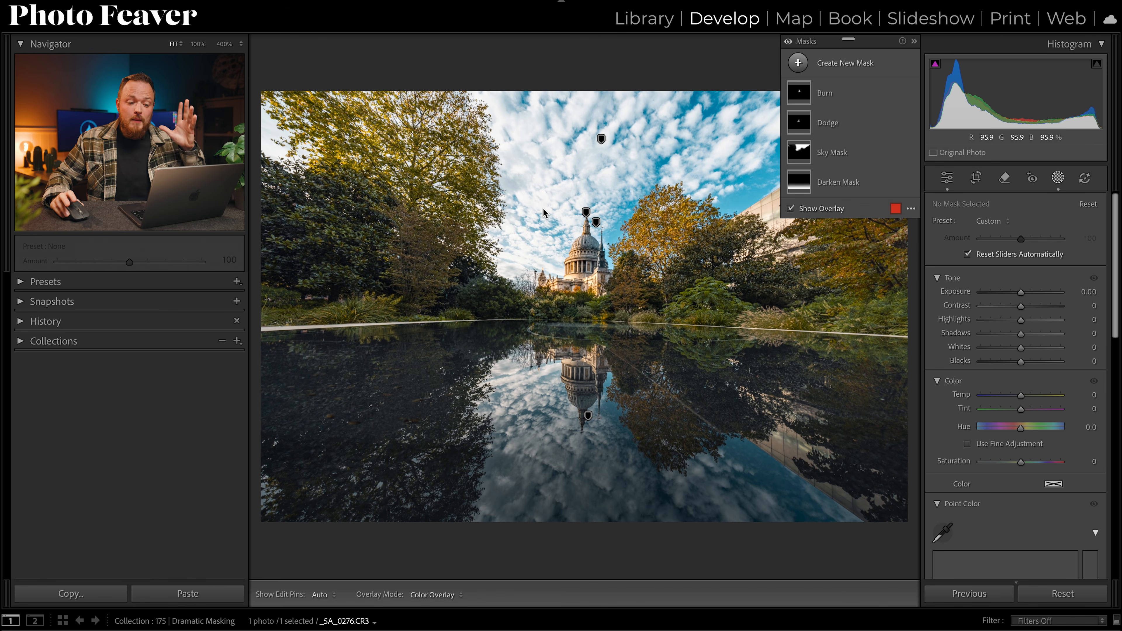
left_click(947, 178)
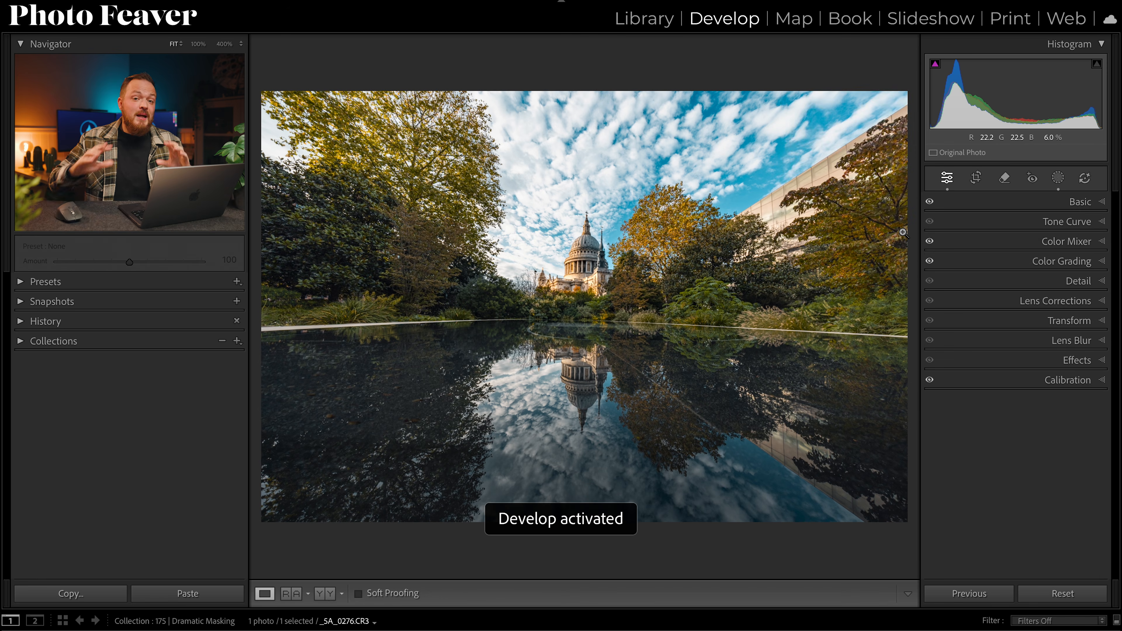